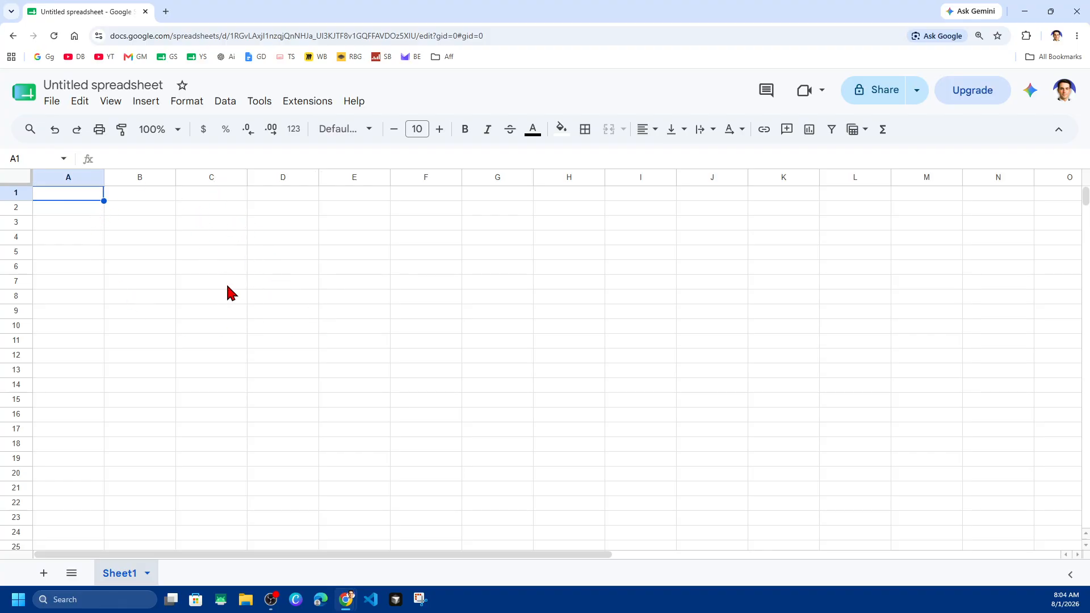
# Rename the untitled spreadsheet to CRM
pyautogui.click(103, 81)
pyautogui.write('CRM')
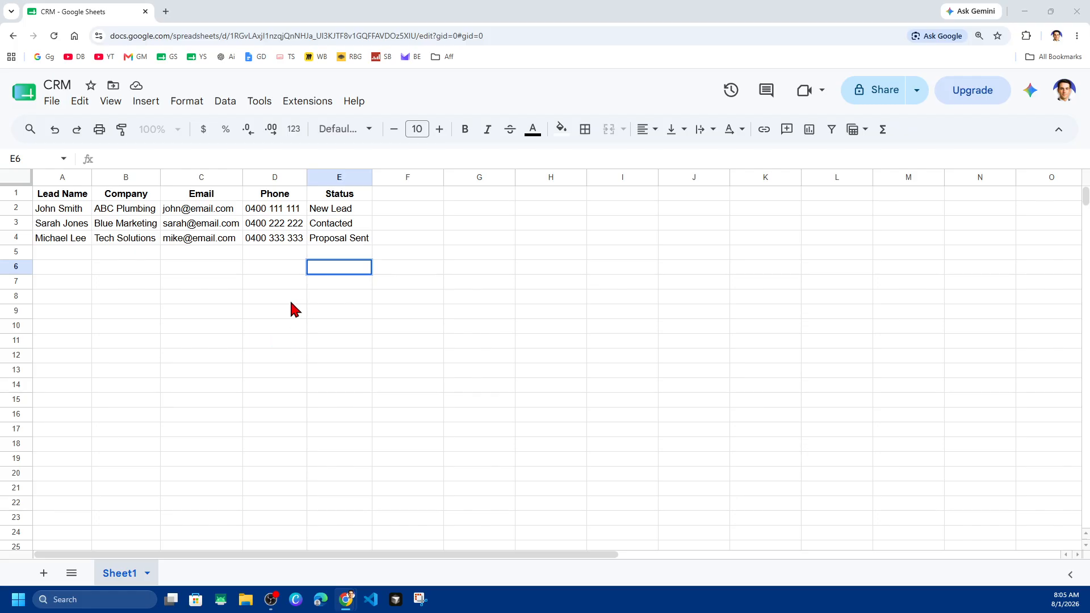
# Apply a dropdown to the whole Status column and widen the column to fit its entries
pyautogui.click(324, 174)
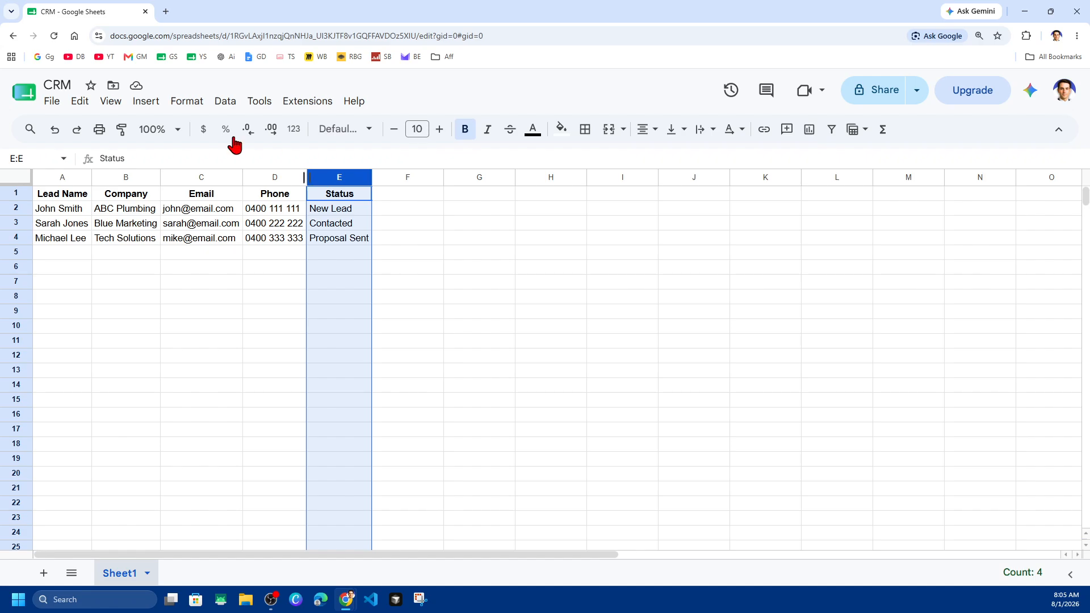
pyautogui.click(146, 101)
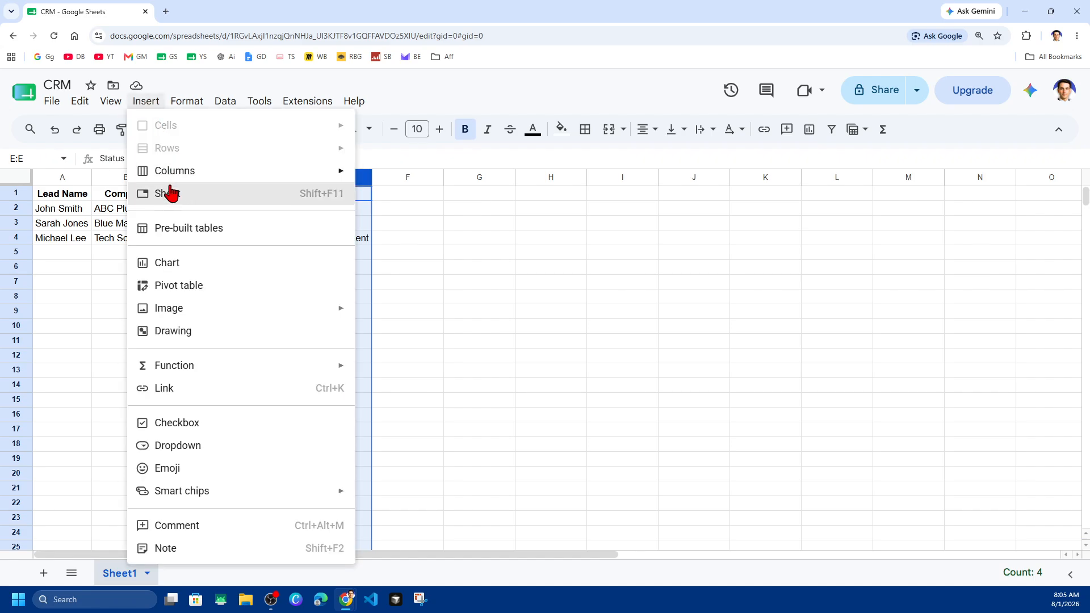
pyautogui.click(193, 447)
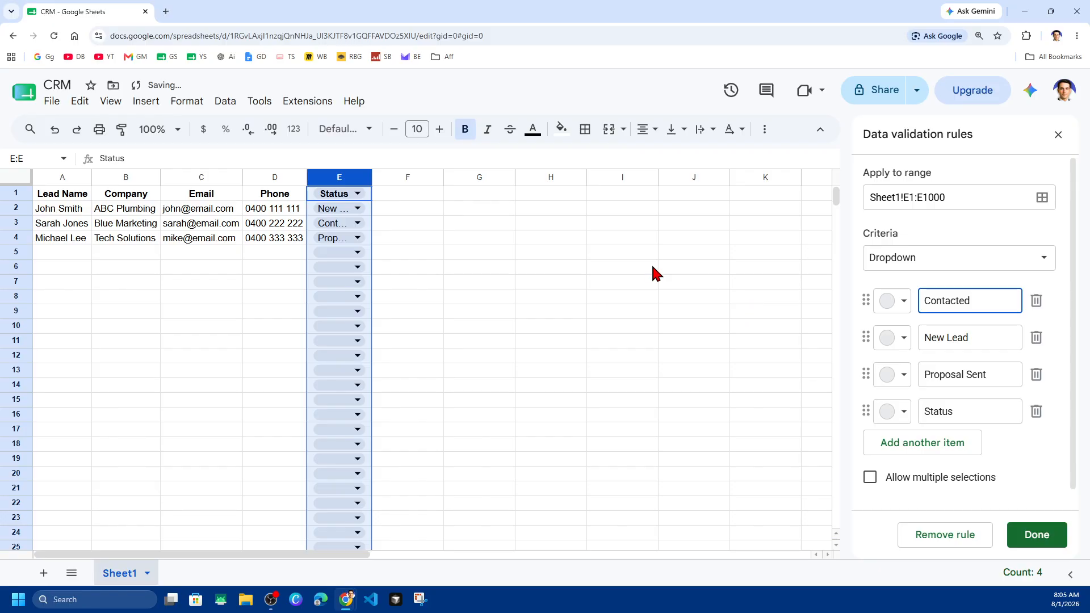
pyautogui.moveTo(373, 175); pyautogui.dragTo(400, 175)
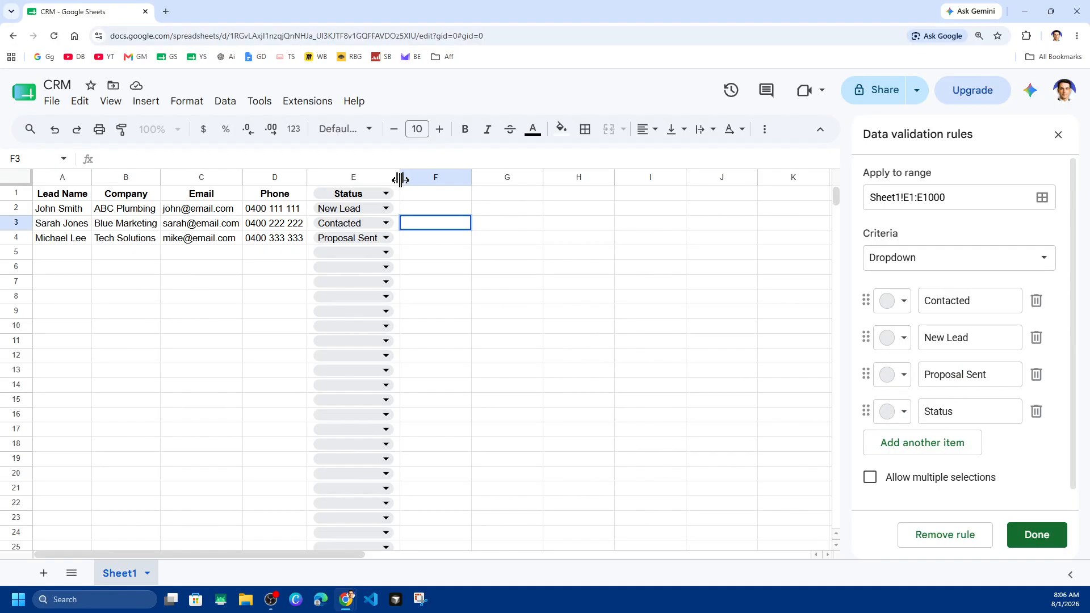
# Remove the Status item from the dropdown's options and check the choices offered in cell E5
pyautogui.click(1037, 413)
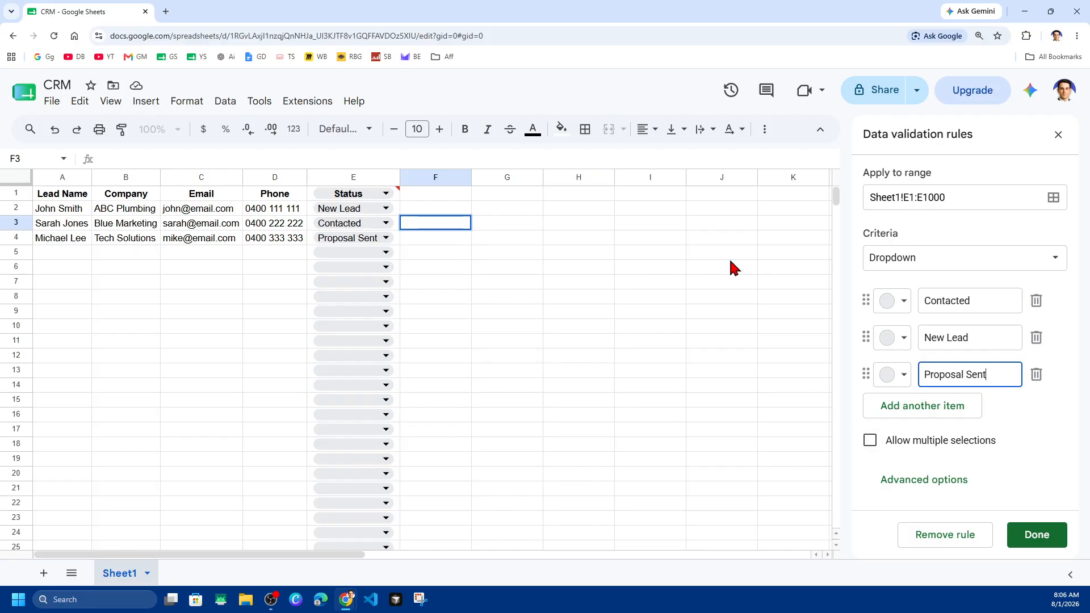
pyautogui.click(387, 254)
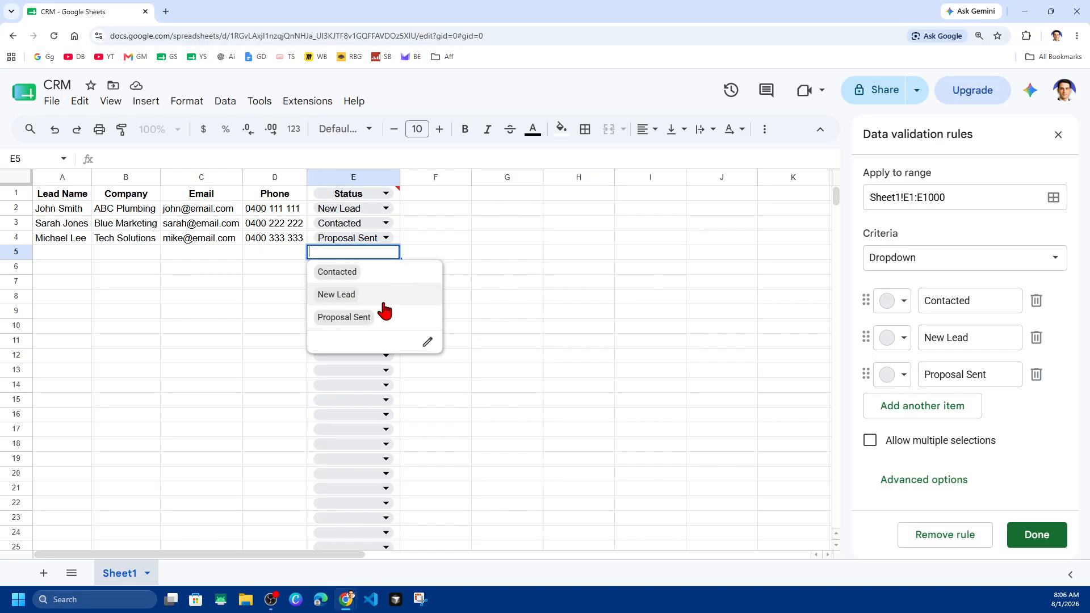
pyautogui.click(449, 240)
# Clear the header cell E1 and re-enter Status as its text
pyautogui.click(400, 196)
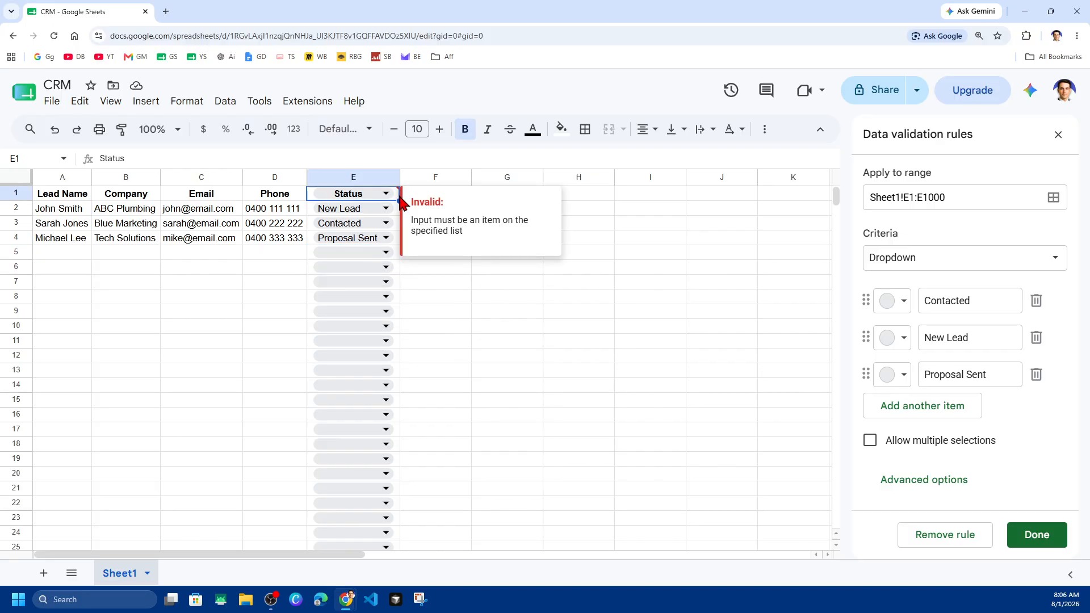
pyautogui.press('Delete')
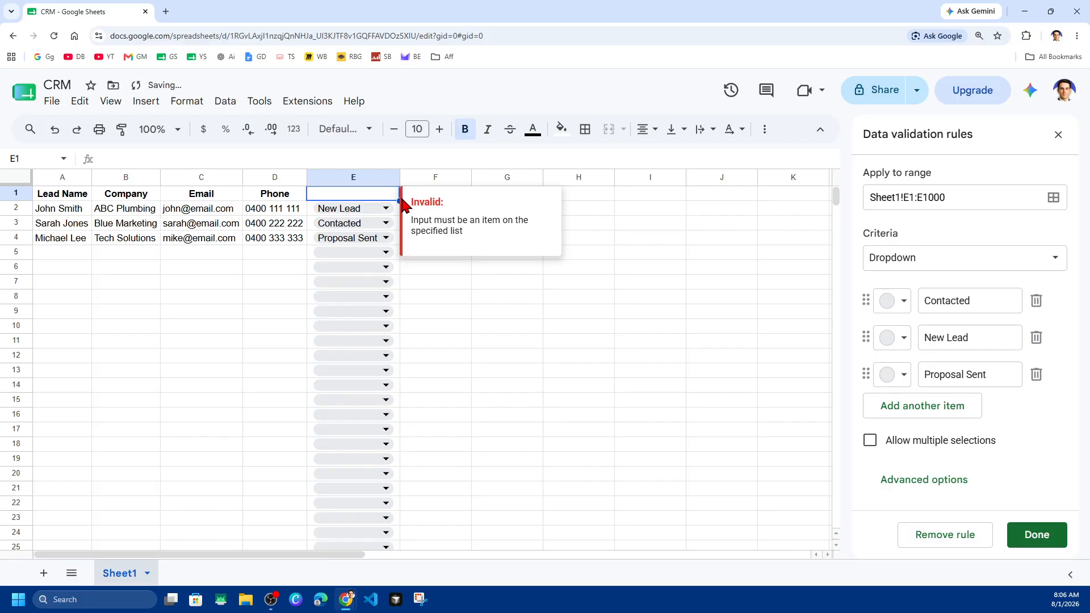
pyautogui.write('Status')
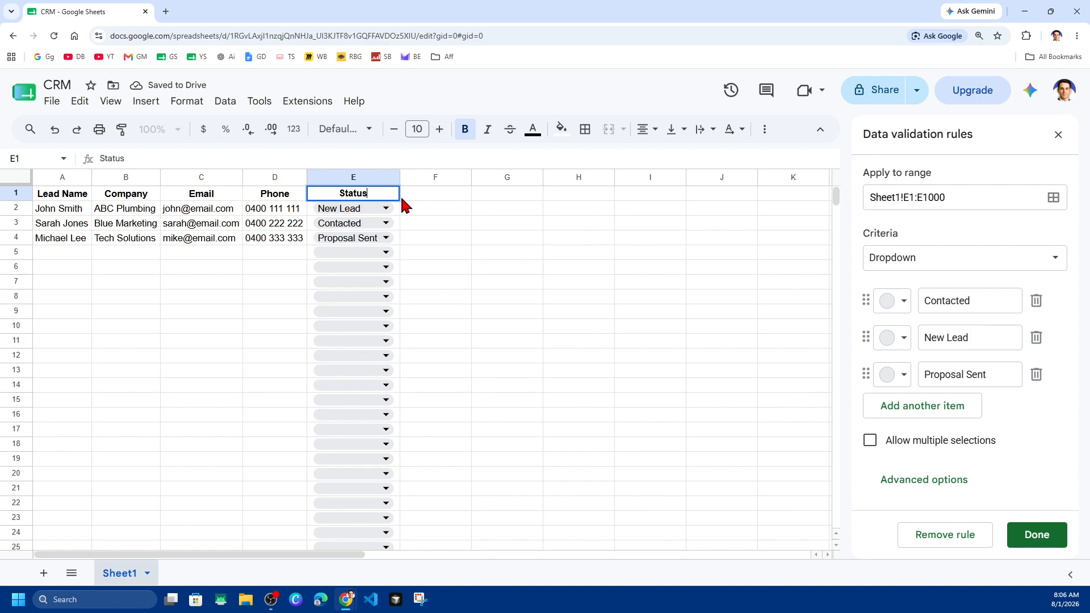
pyautogui.press('Return')
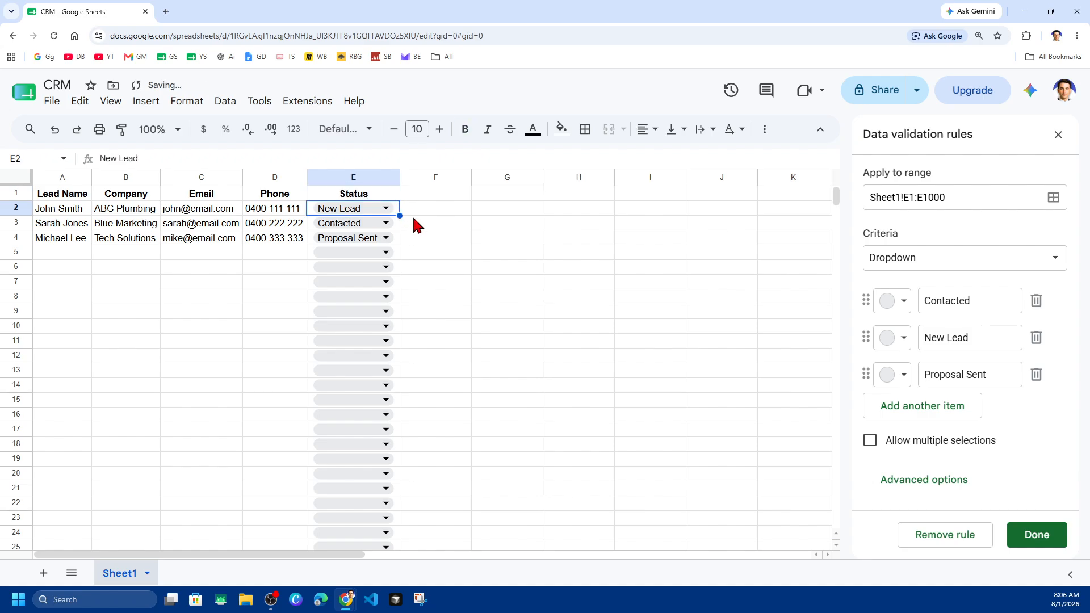
# Give the Contacted option a custom bright green background, #00ff0b
pyautogui.click(903, 302)
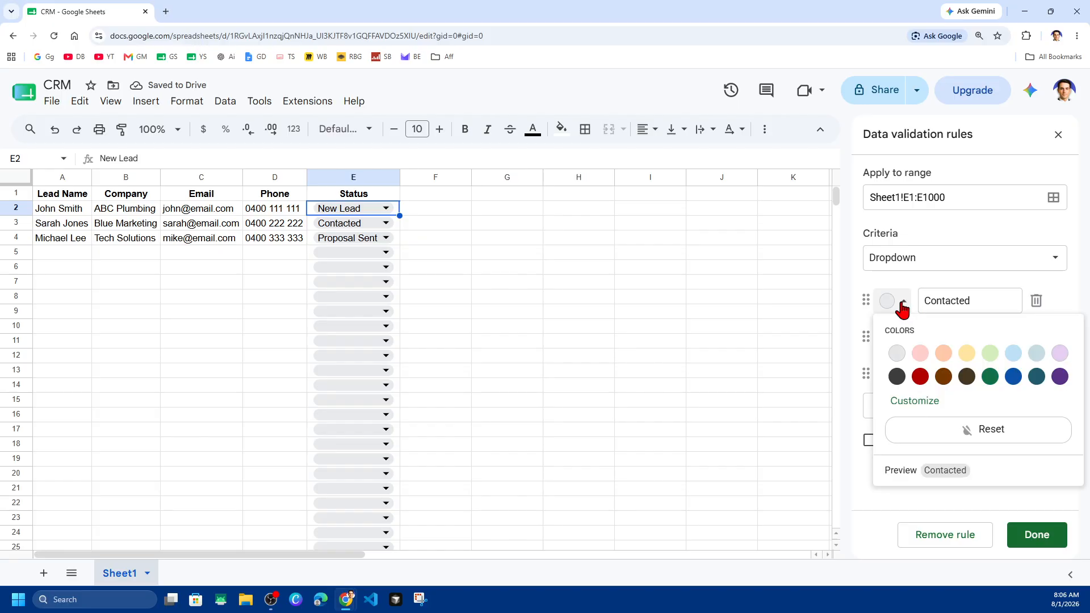
pyautogui.click(926, 402)
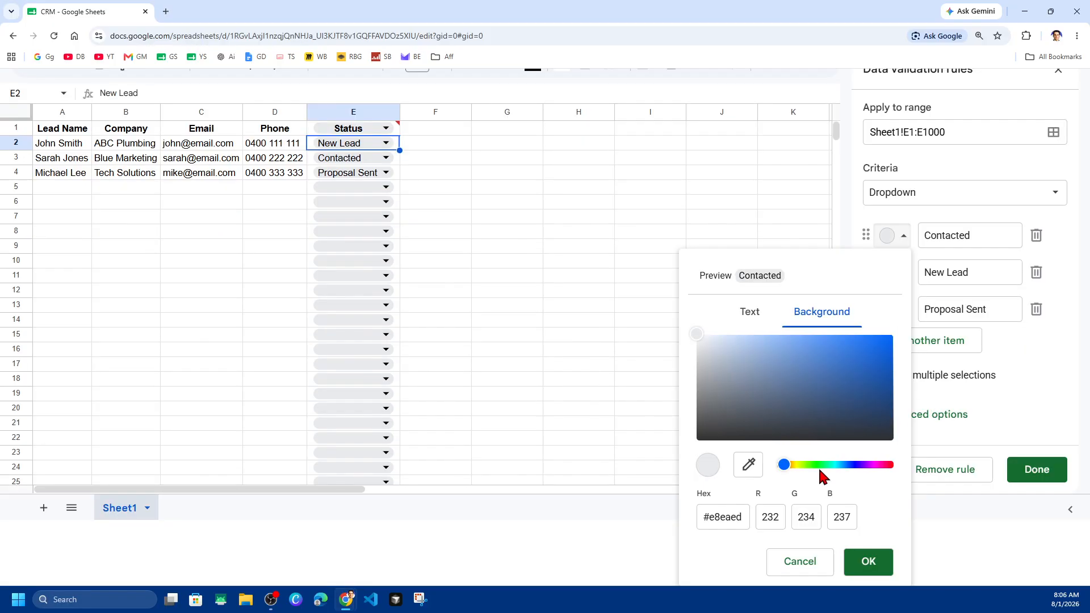
pyautogui.moveTo(836, 466); pyautogui.dragTo(820, 466)
pyautogui.click(893, 336)
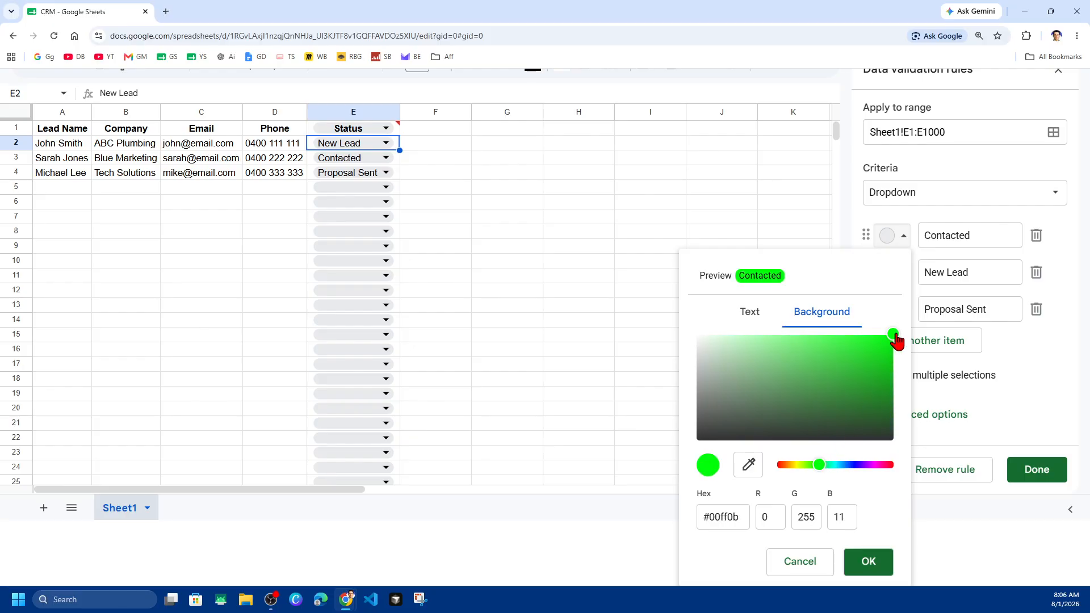
pyautogui.click(873, 561)
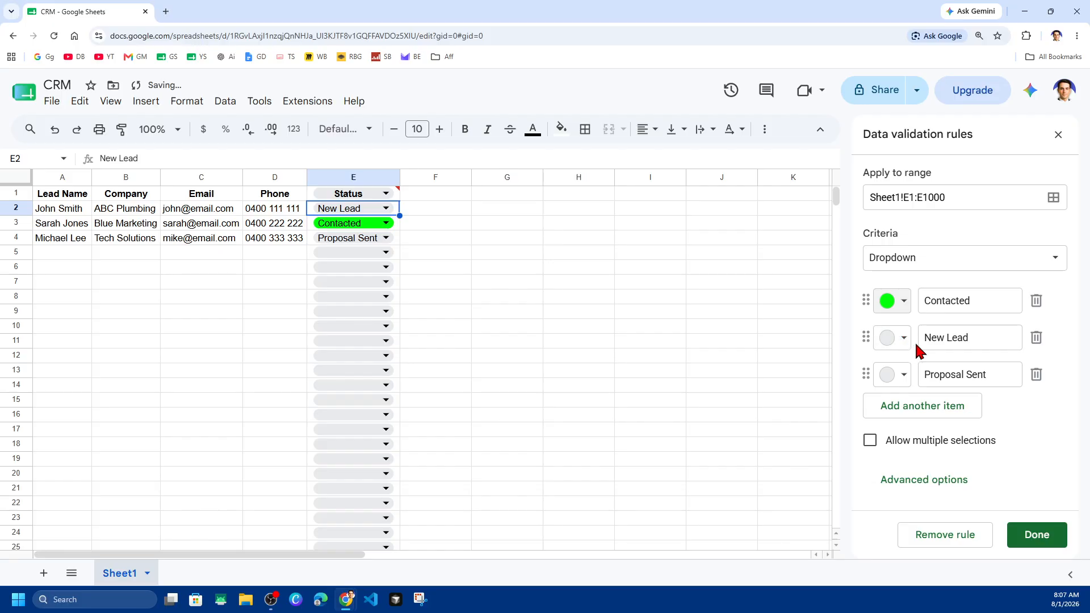
# Color the New Lead option light red and the Proposal Sent option dark blue
pyautogui.click(896, 339)
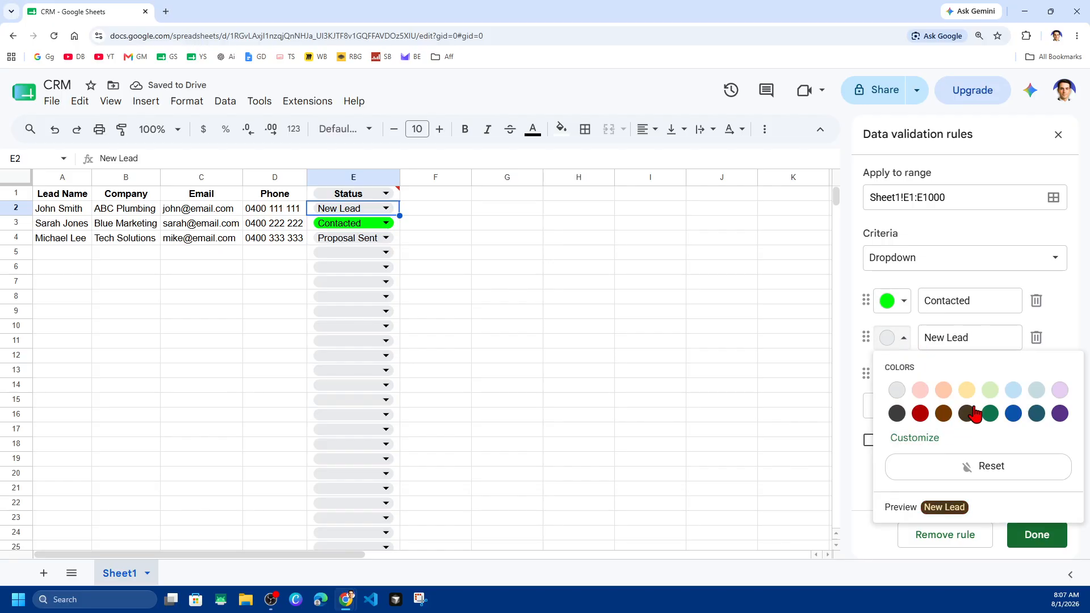
pyautogui.click(921, 391)
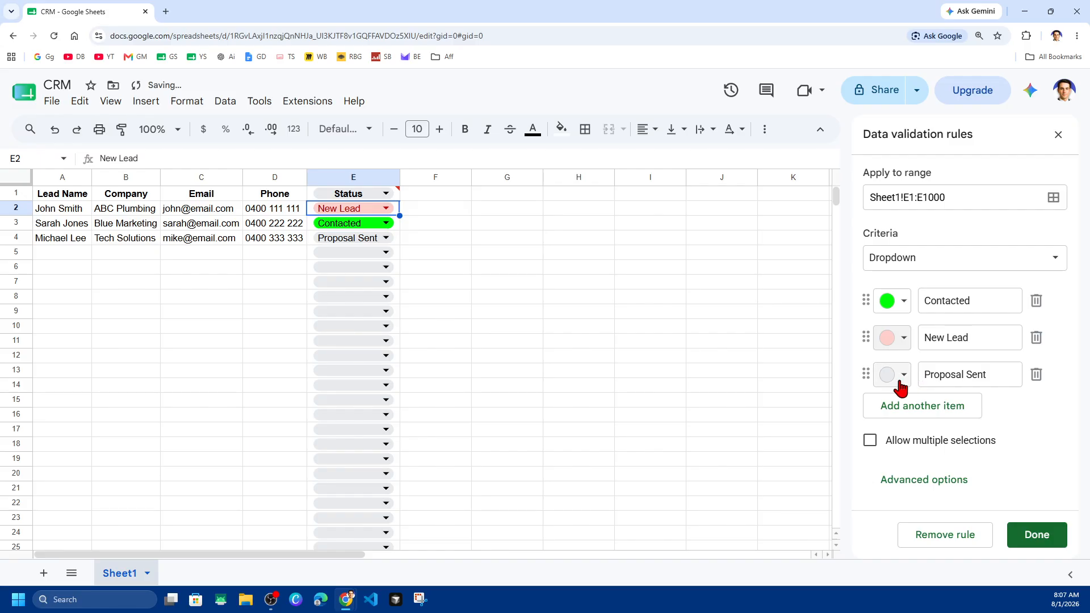
pyautogui.click(899, 379)
pyautogui.click(1014, 451)
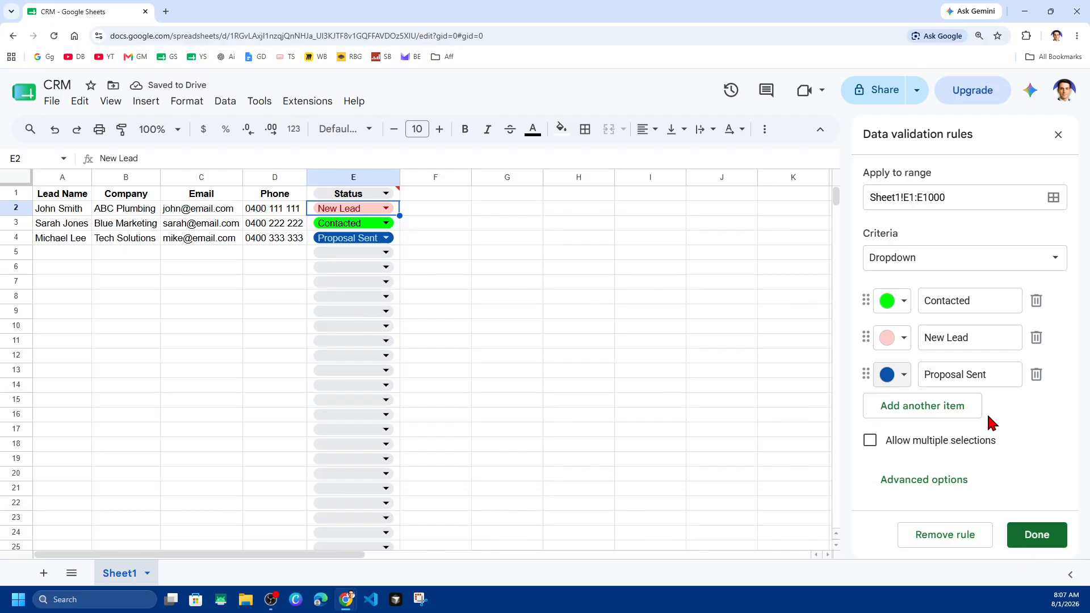
# Set the Status dropdown's display style to Plain text in its advanced options
pyautogui.click(927, 481)
pyautogui.scroll(-3, 1010, 407)
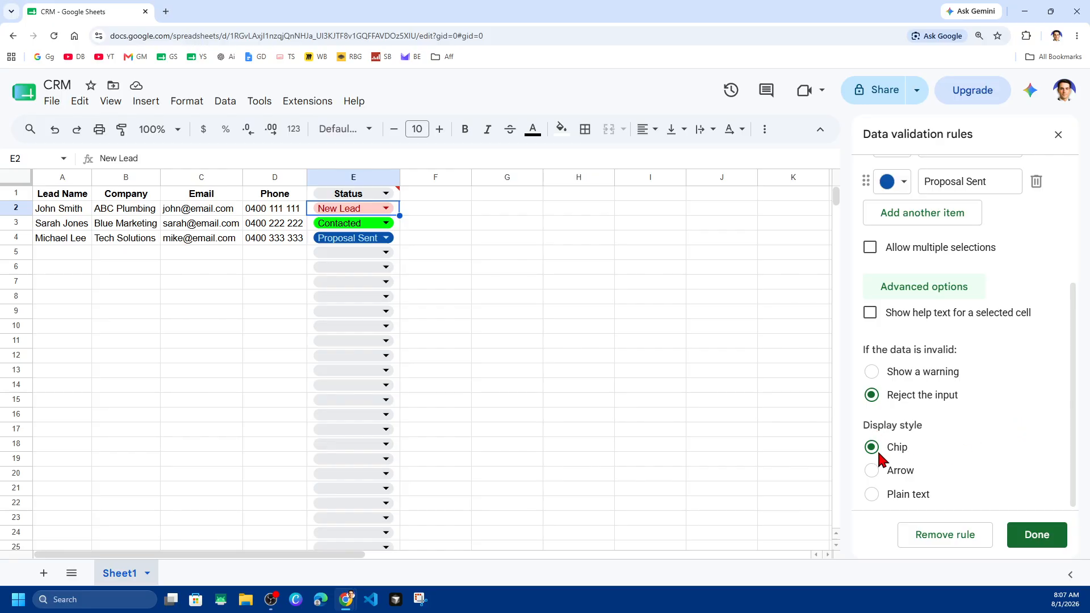
pyautogui.click(873, 471)
pyautogui.click(875, 493)
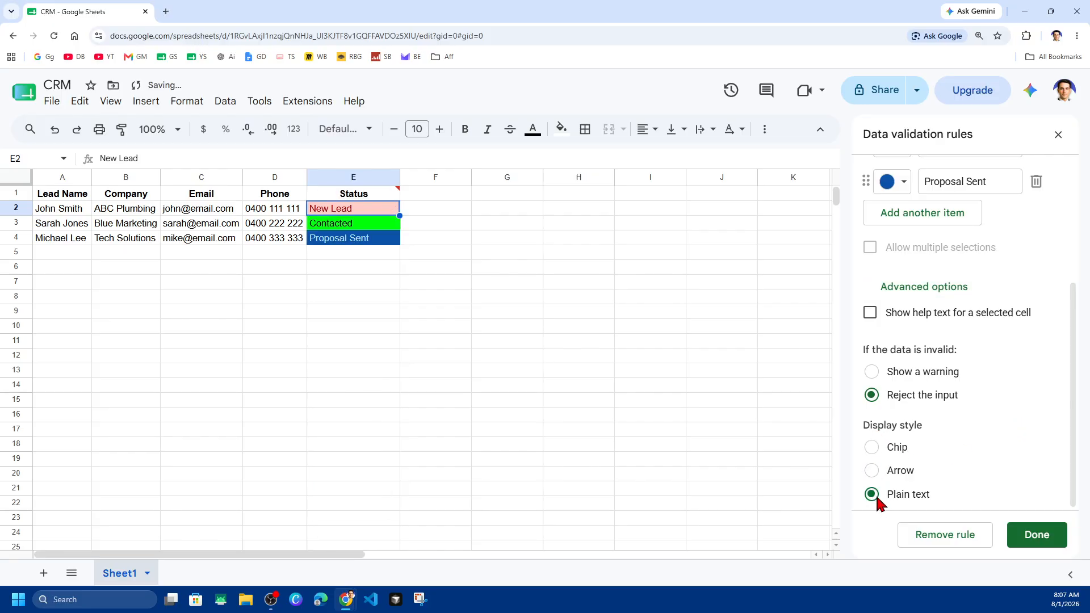
# Check the choices offered in the Proposal Sent cell E4 and leave it without changing the value
pyautogui.click(407, 246)
pyautogui.click(396, 243)
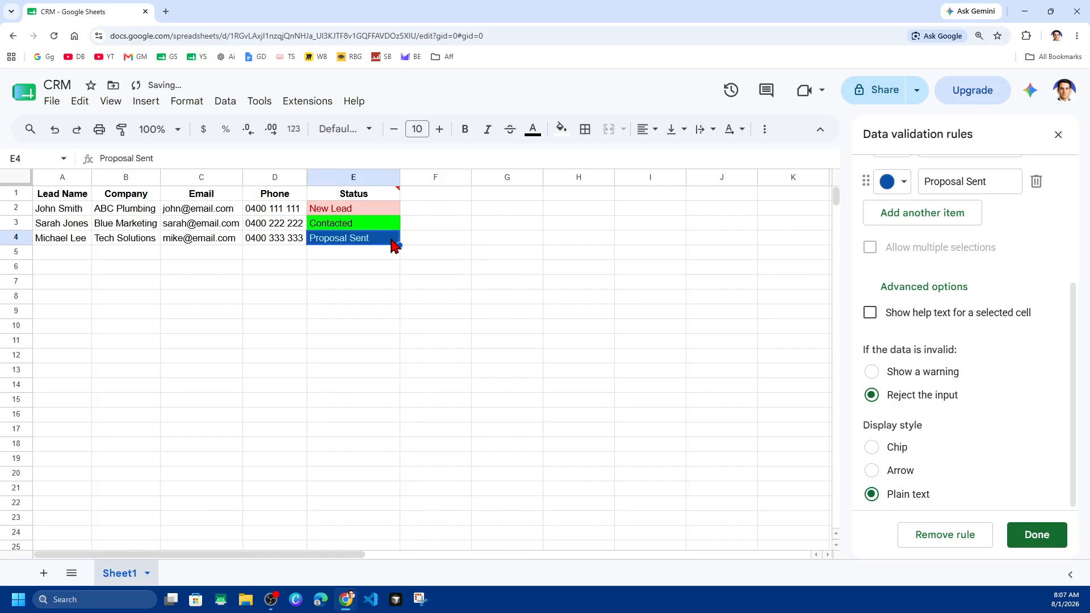
pyautogui.doubleClick(372, 243)
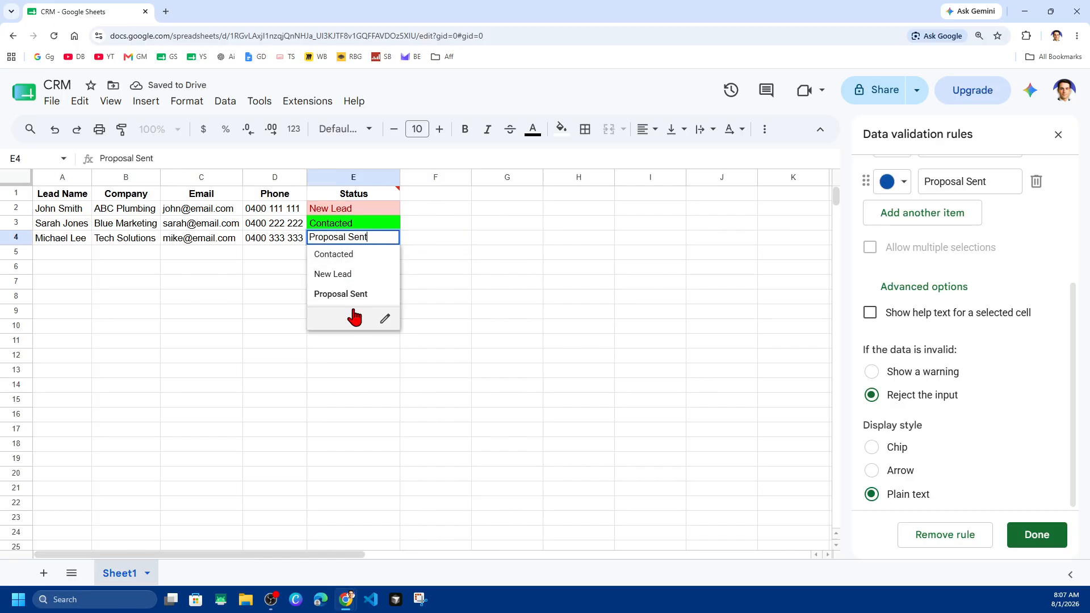
pyautogui.click(507, 253)
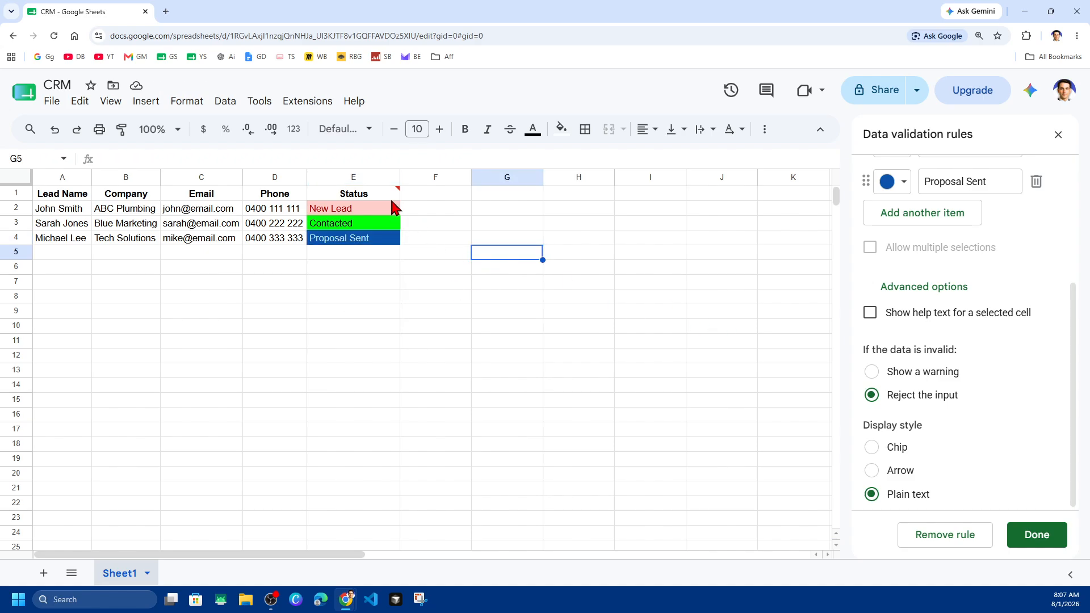
pyautogui.moveTo(360, 210); pyautogui.dragTo(429, 264)
pyautogui.click(432, 254)
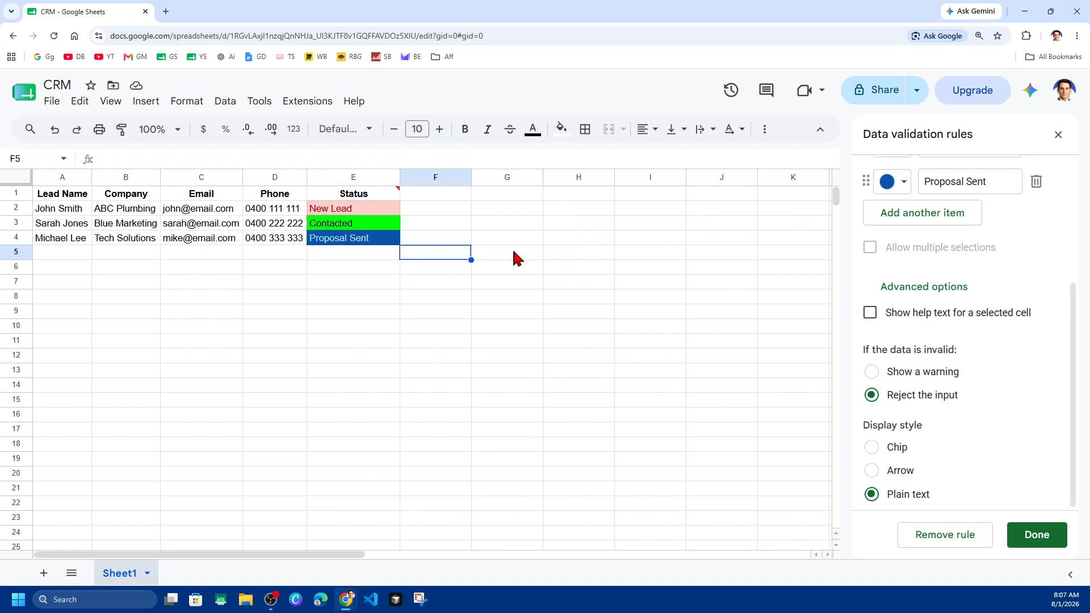
# Finish editing the Status column's data validation rule and return to the sheet
pyautogui.click(1022, 535)
pyautogui.click(517, 312)
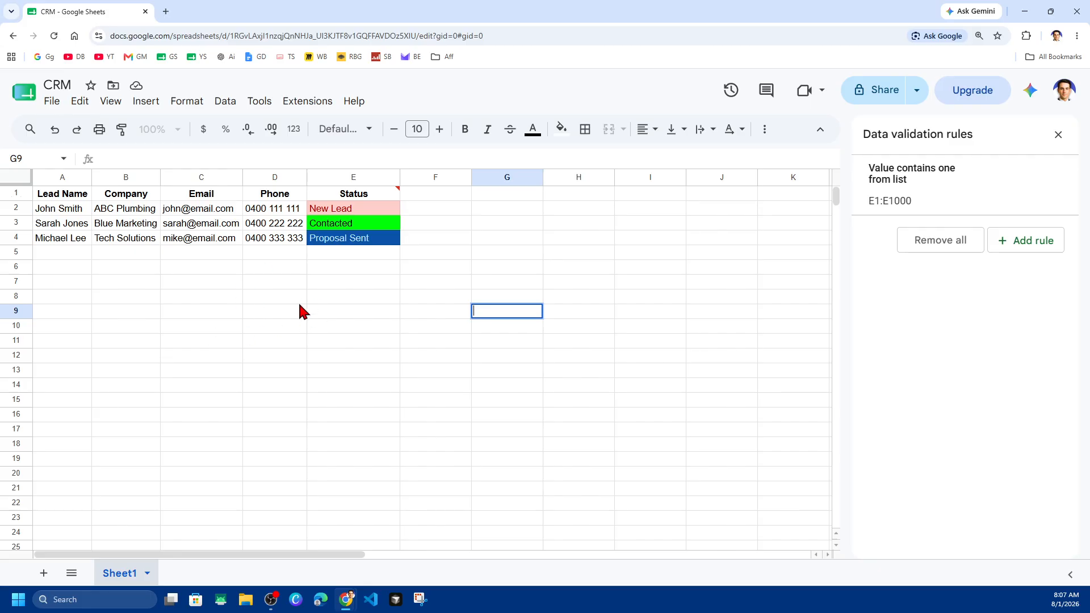
# Freeze row 1 with the column headers and check that it holds while scrolling through the sheet
pyautogui.scroll(-5, 301, 311)
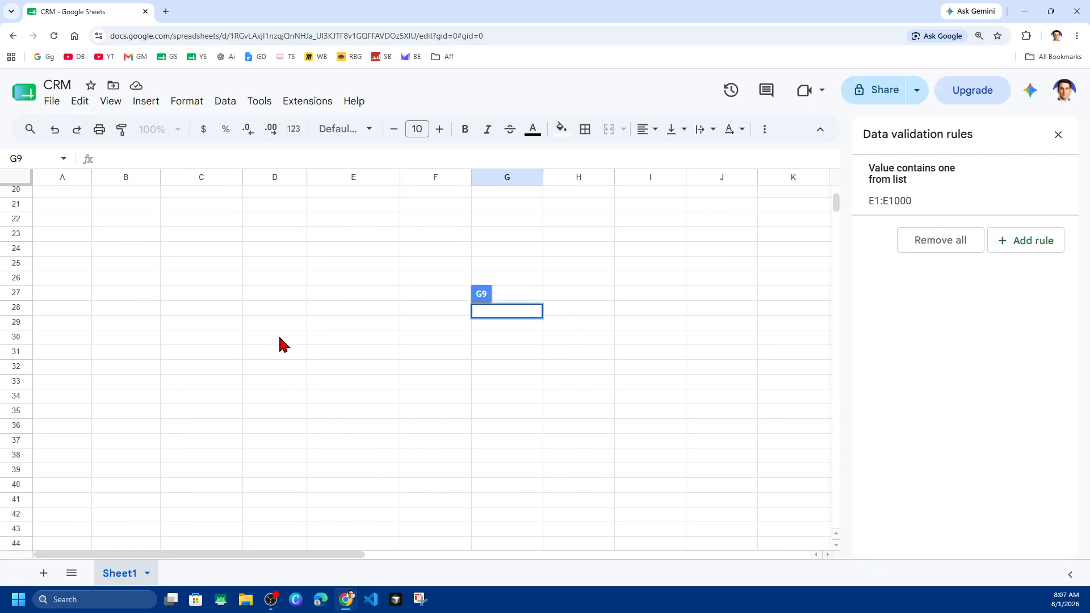
pyautogui.scroll(5, 284, 345)
pyautogui.scroll(-5, 279, 341)
pyautogui.scroll(5, 280, 340)
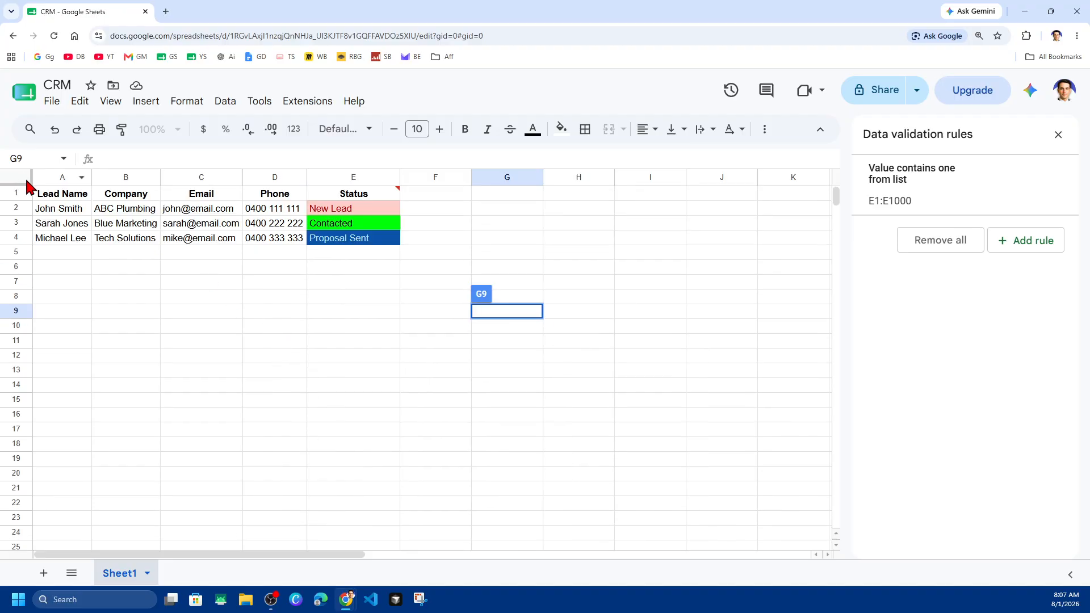
pyautogui.click(17, 196)
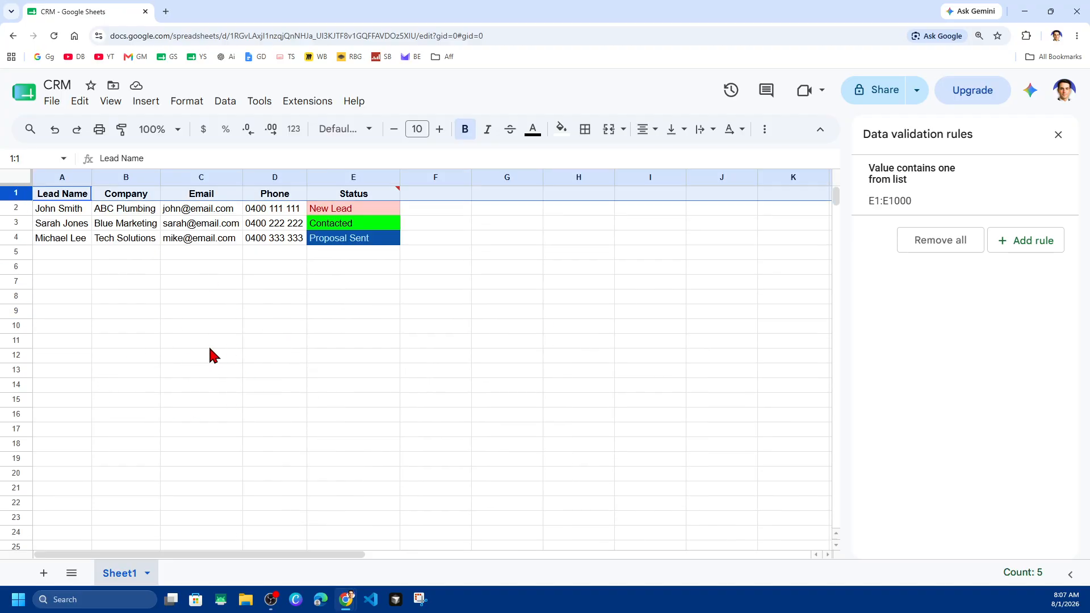
pyautogui.press('Return')
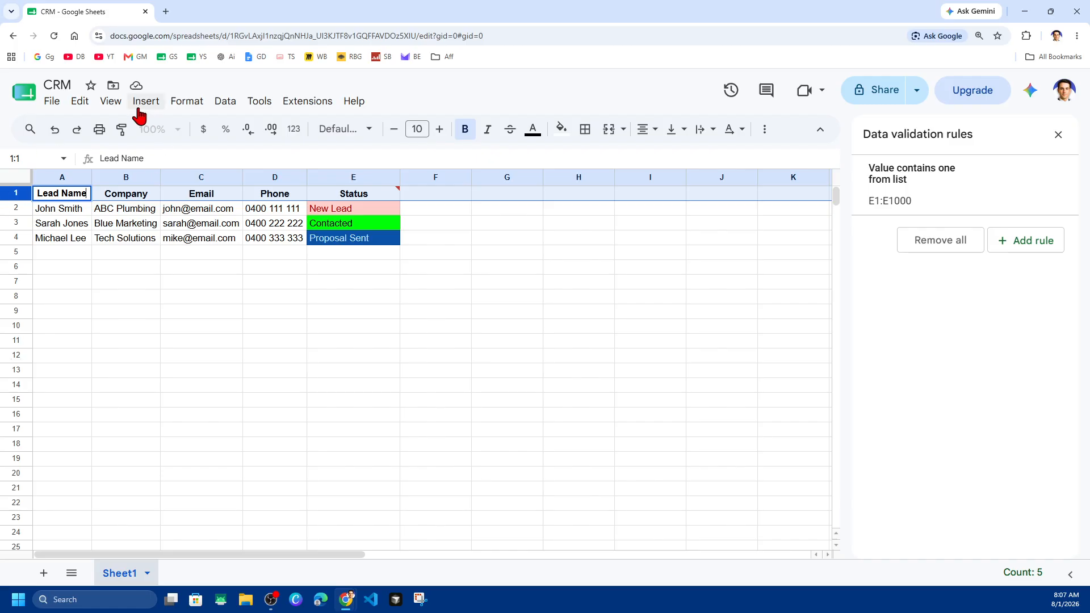
pyautogui.click(120, 101)
pyautogui.moveTo(153, 150)
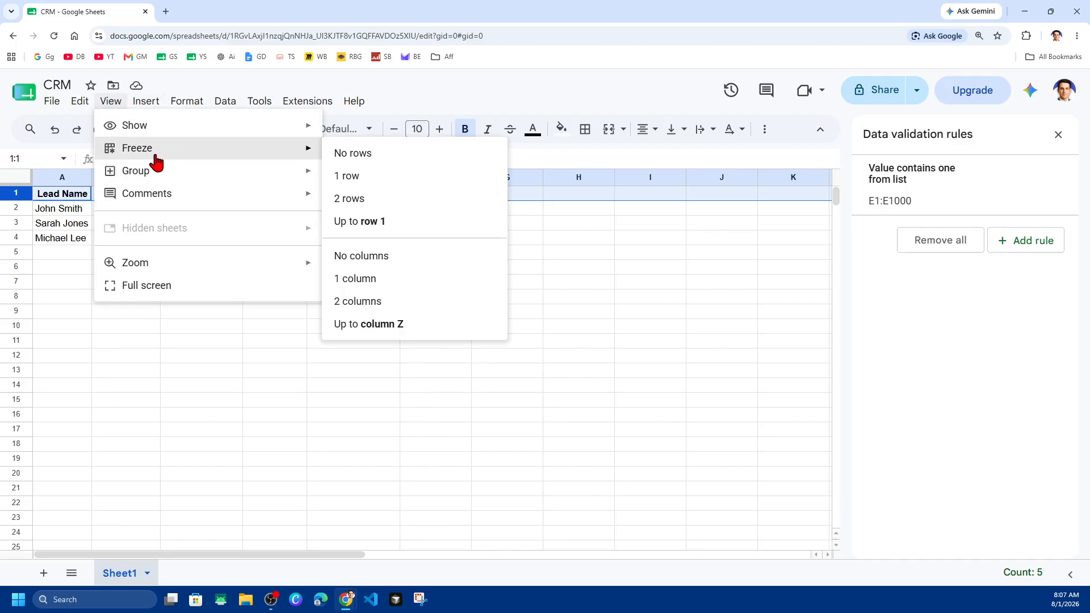
pyautogui.click(396, 177)
pyautogui.click(278, 318)
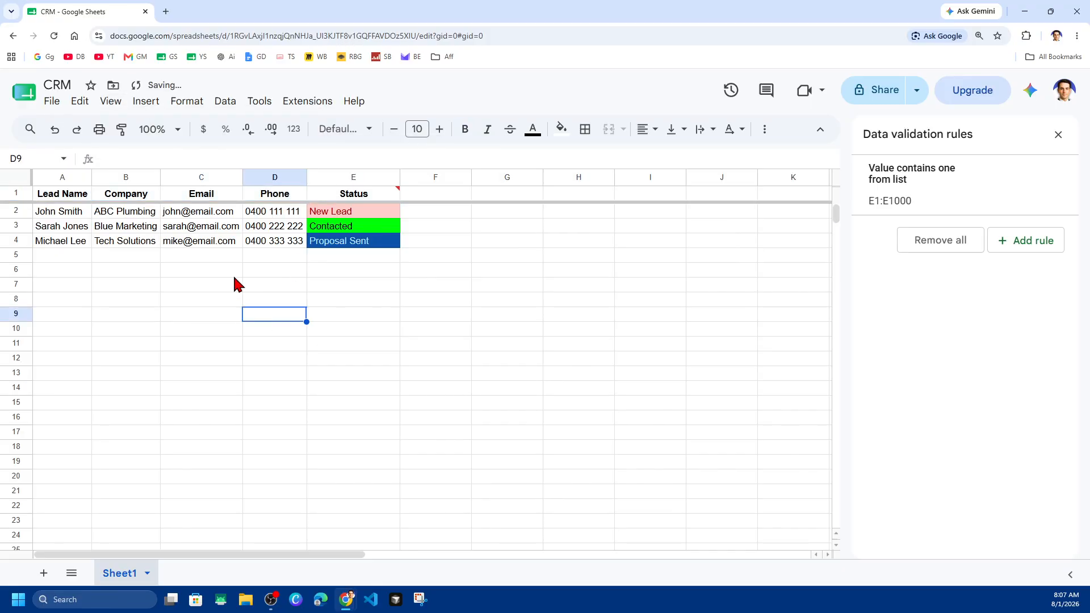
pyautogui.scroll(-6, 237, 284)
pyautogui.scroll(6, 279, 359)
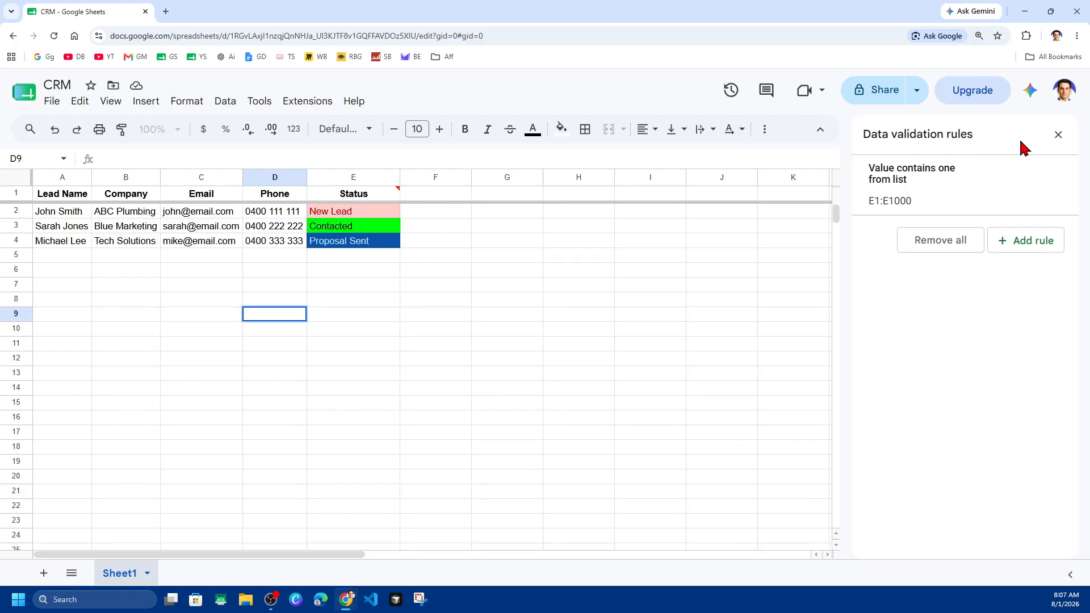
# Close the data validation rules, then bring up Gemini and open its trial sign-up page
pyautogui.click(1058, 135)
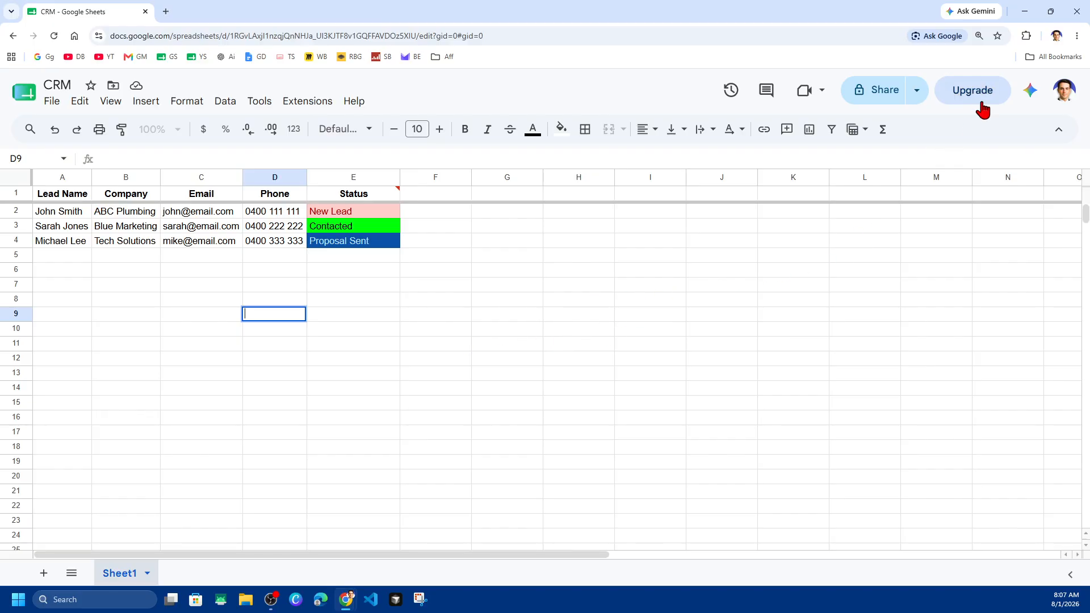
pyautogui.click(1031, 91)
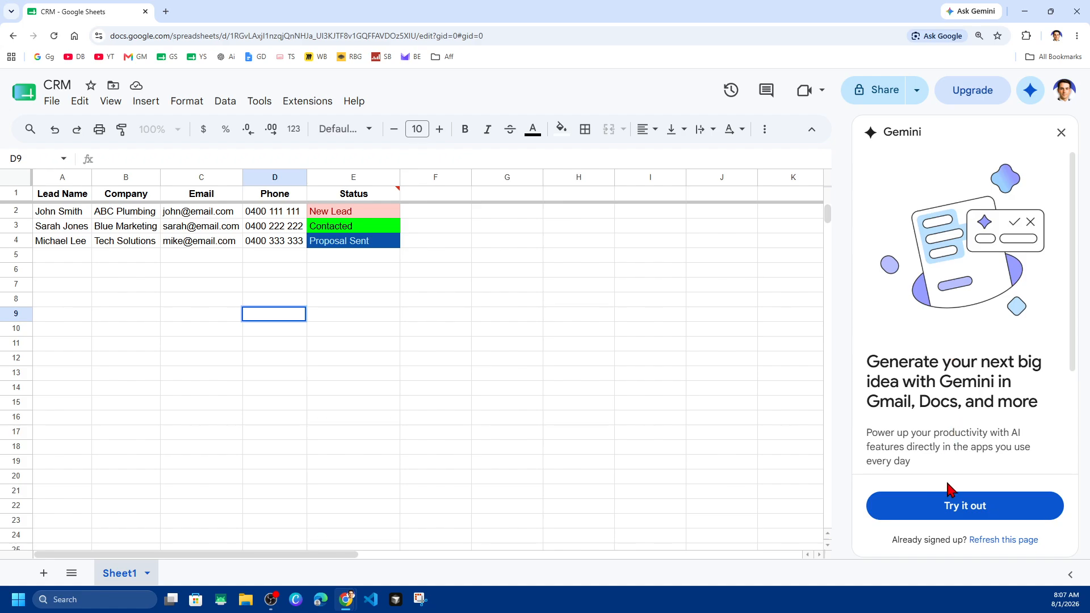
pyautogui.click(961, 515)
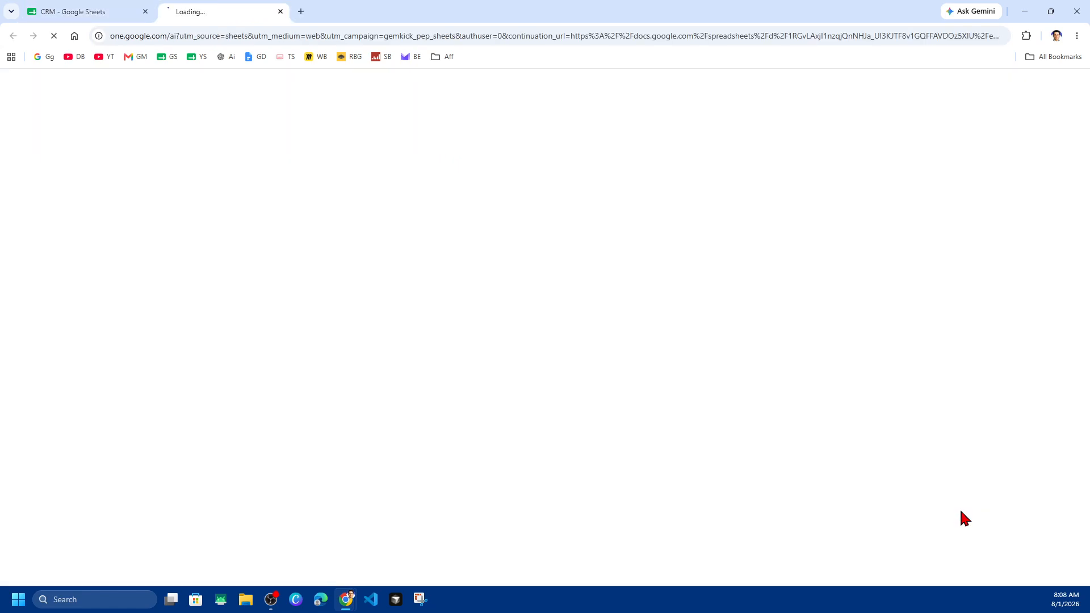
# Review the Google AI Pro and Ultra plans, compare annual and monthly billing, and return to the CRM spreadsheet
pyautogui.click(101, 8)
pyautogui.click(182, 10)
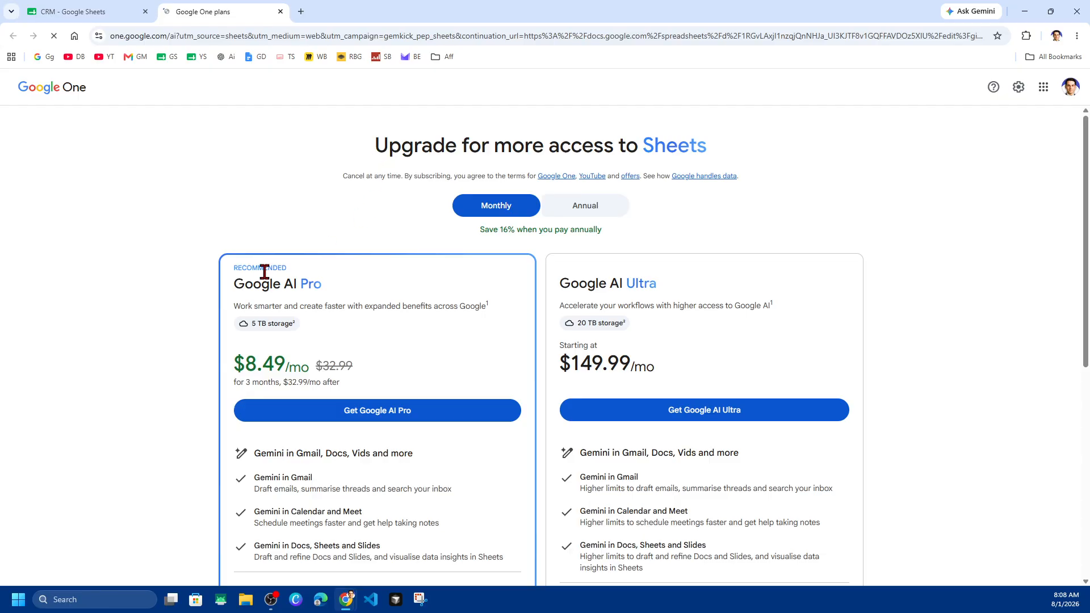
pyautogui.scroll(-1, 530, 324)
pyautogui.scroll(1, 568, 369)
pyautogui.click(574, 209)
pyautogui.click(517, 208)
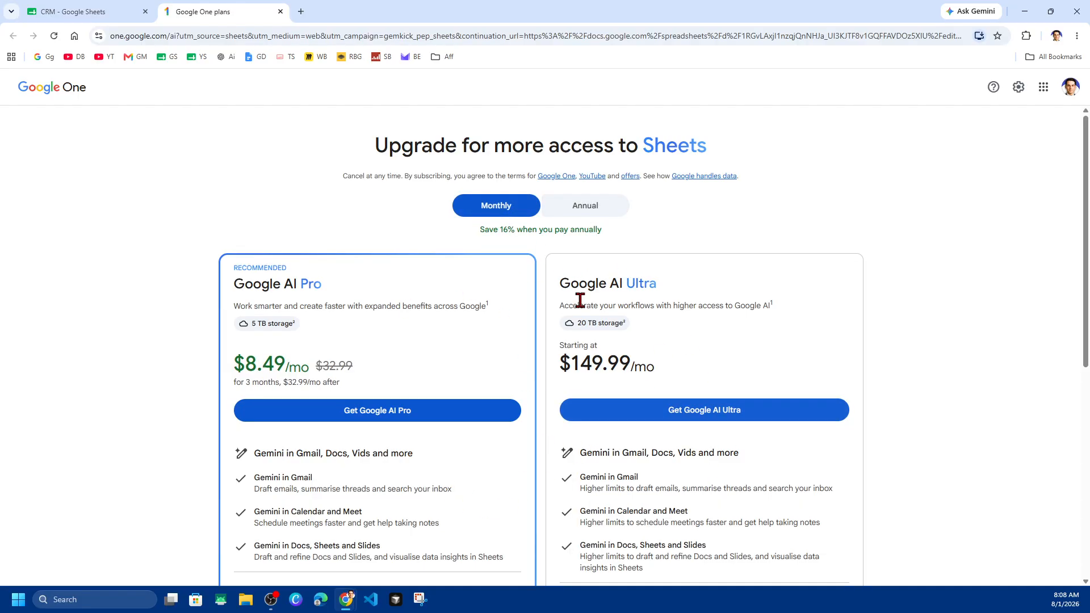
pyautogui.click(85, 11)
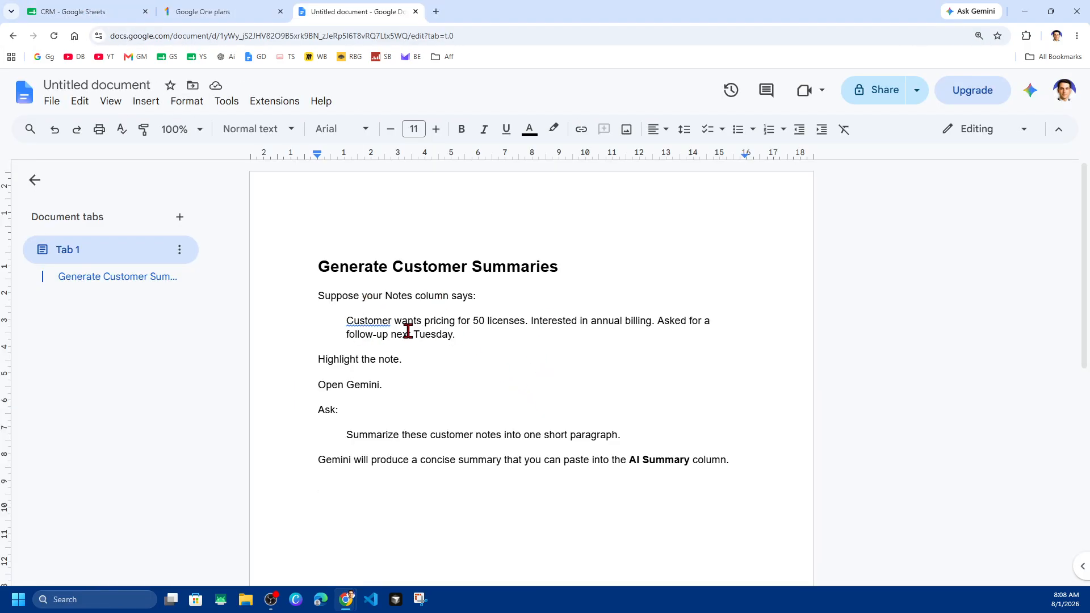
# In the untitled Google Docs document, go through the Generate Customer Summaries notes, highlighting the example note, summary prompt and AI Summary instruction
pyautogui.moveTo(402, 322); pyautogui.dragTo(563, 320)
pyautogui.click(633, 342)
pyautogui.click(662, 334)
pyautogui.moveTo(328, 359); pyautogui.dragTo(406, 361)
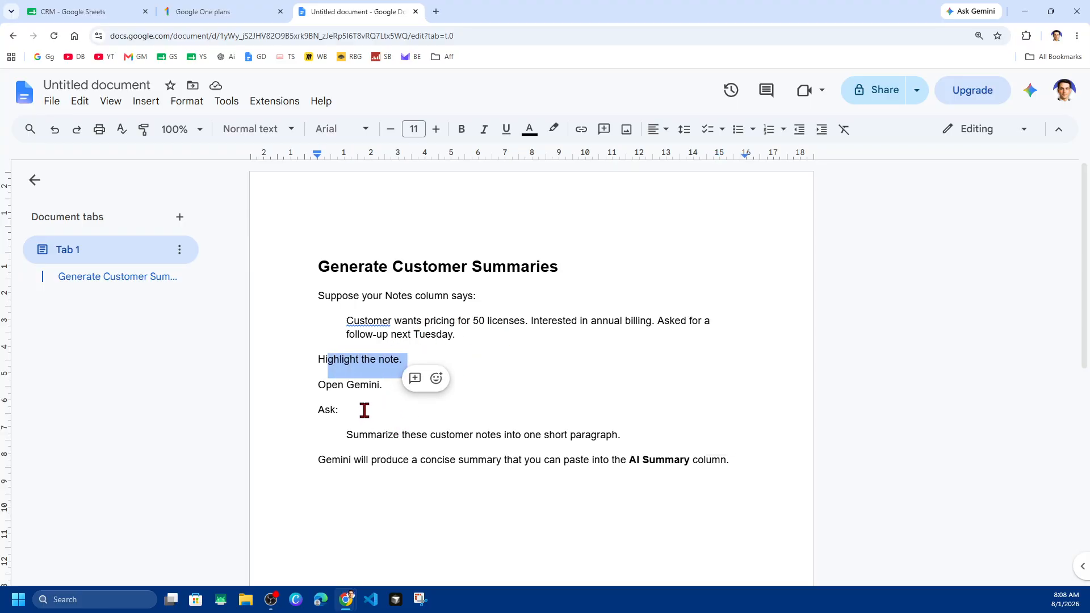
pyautogui.moveTo(353, 435); pyautogui.dragTo(628, 428)
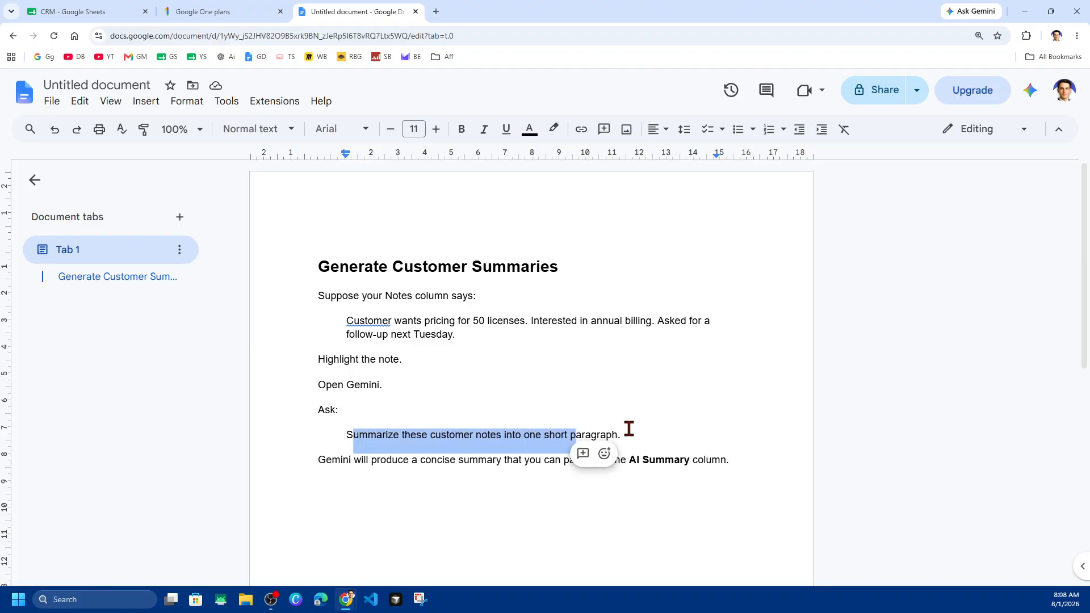
pyautogui.click(631, 428)
pyautogui.moveTo(316, 461); pyautogui.dragTo(721, 468)
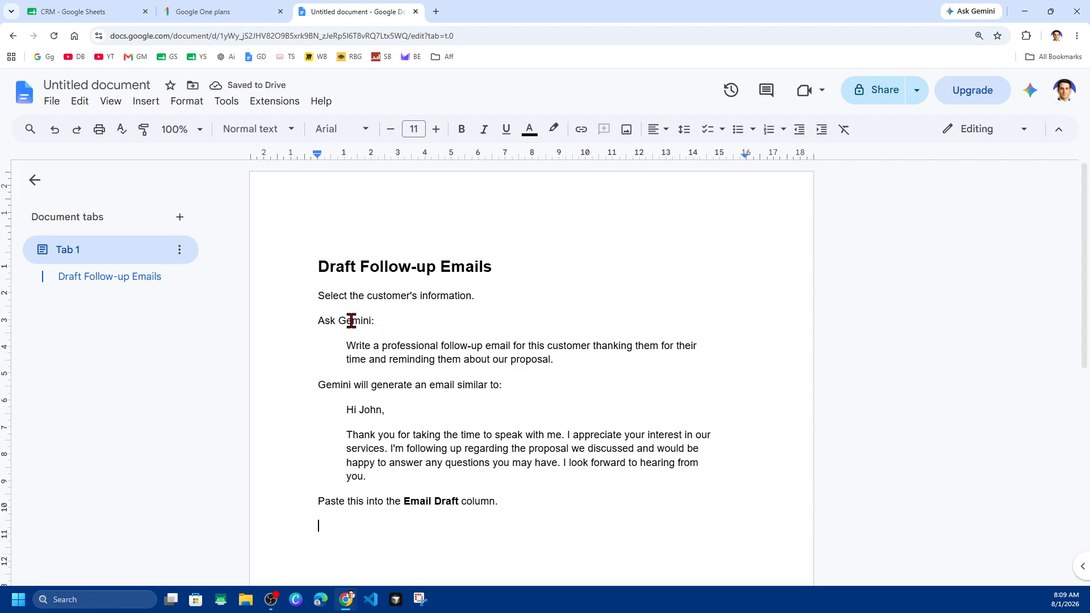
# Go through the Draft Follow-up Emails notes, highlighting the Gemini prompt, the sample email's introduction and the Email Draft column instruction
pyautogui.moveTo(355, 346); pyautogui.dragTo(600, 363)
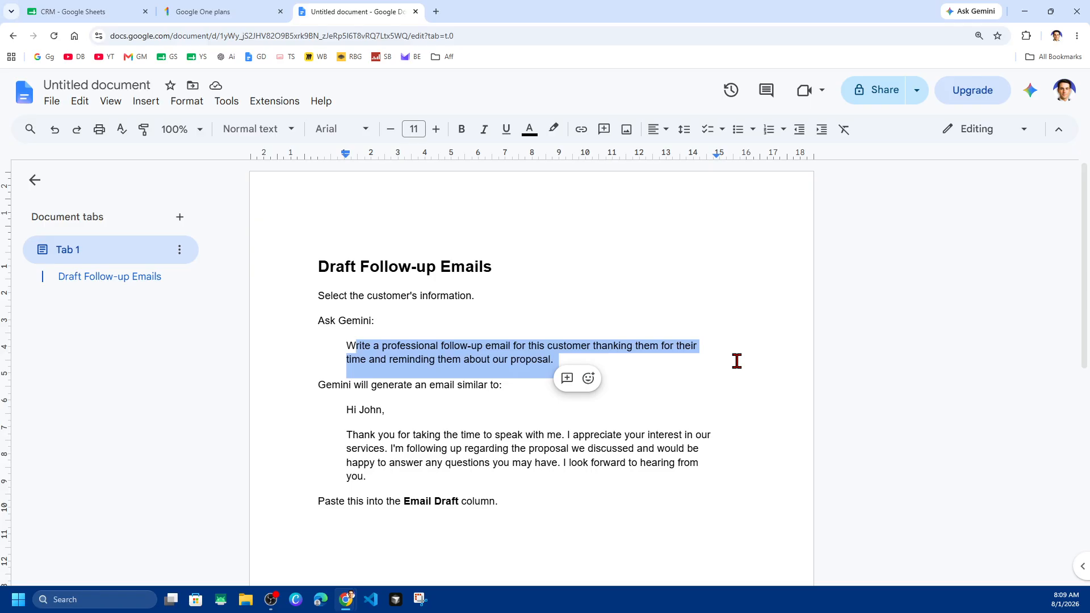
pyautogui.click(284, 368)
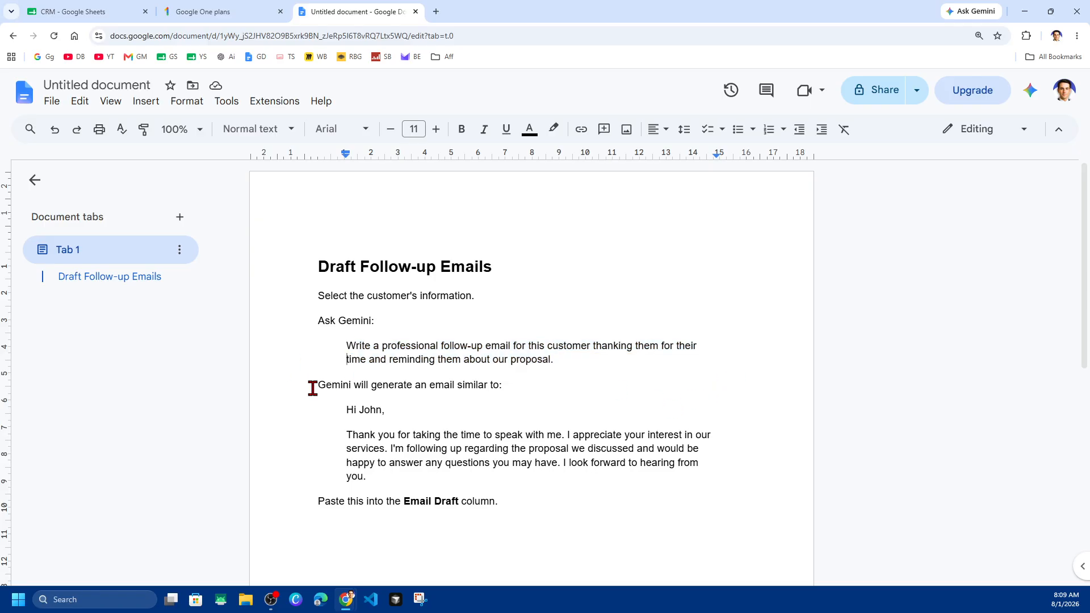
pyautogui.moveTo(314, 387); pyautogui.dragTo(511, 391)
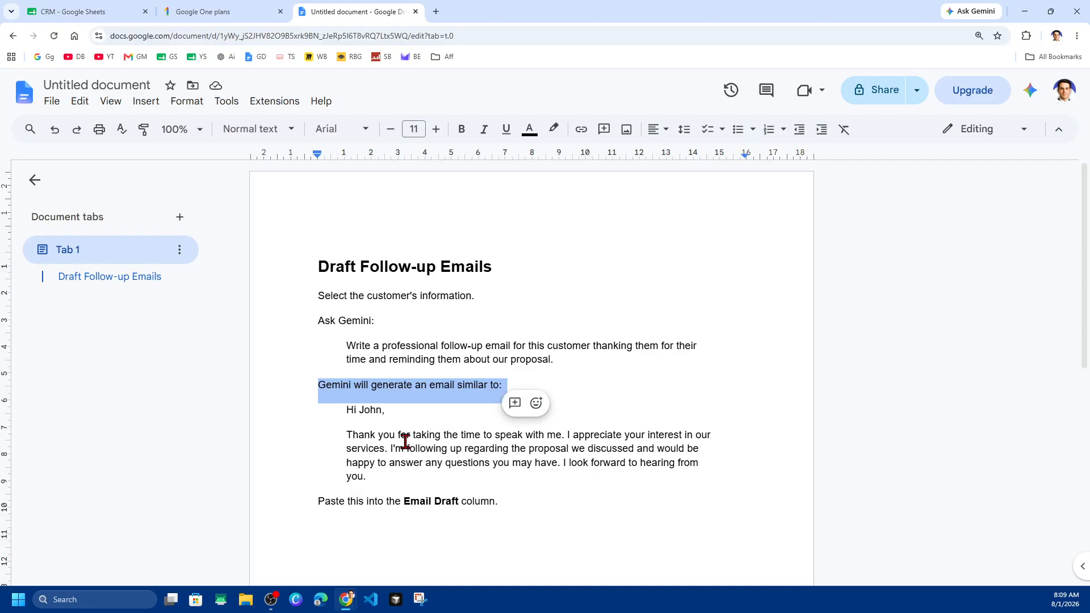
pyautogui.tripleClick(397, 503)
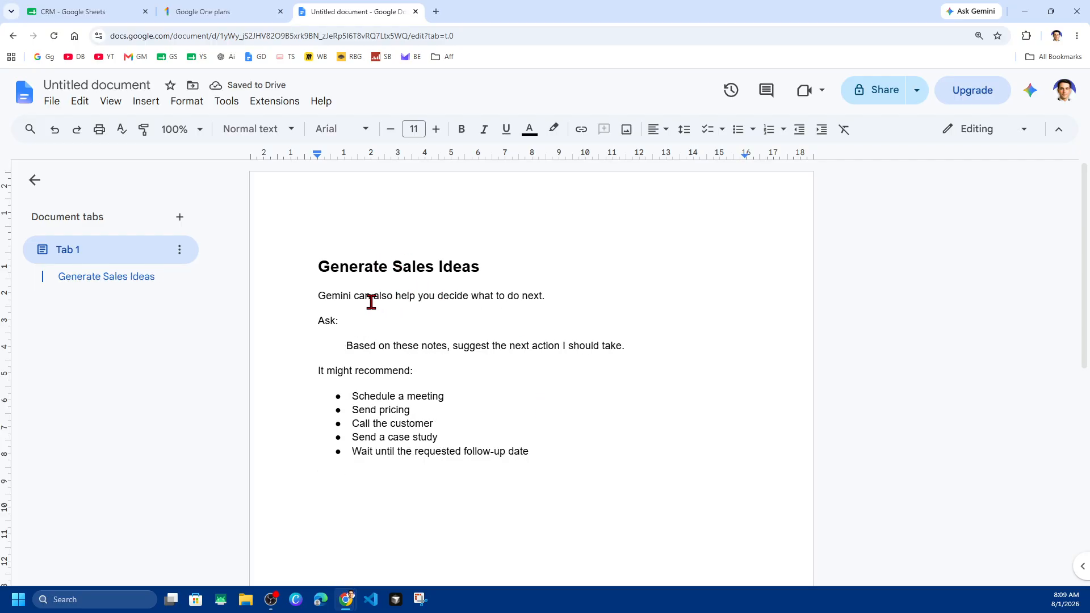
# Highlight the Generate Sales Ideas introduction, and replace the document's whole text with the Filter Your Leads notes
pyautogui.moveTo(367, 297); pyautogui.dragTo(581, 297)
pyautogui.click(588, 297)
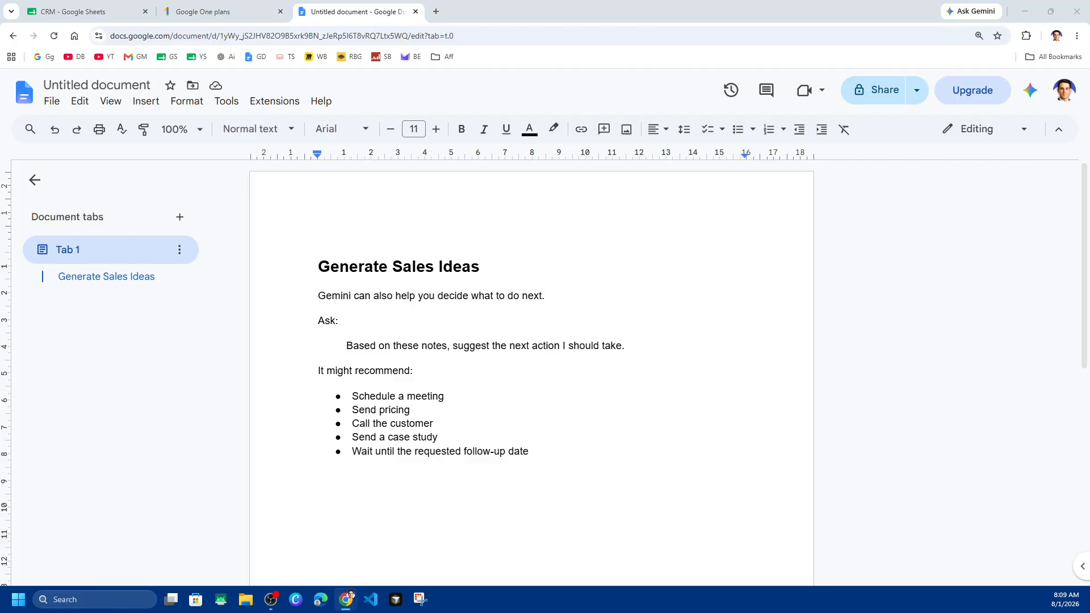
pyautogui.hotkey('ctrl', 'a')
pyautogui.write('Filter Your Leads Click: Data → Create a Filter Now you can quickly filter by: New Leads Won Deals Lost Customers Proposal Sent Meetings Scheduled This makes your CRM much easier to manage.')
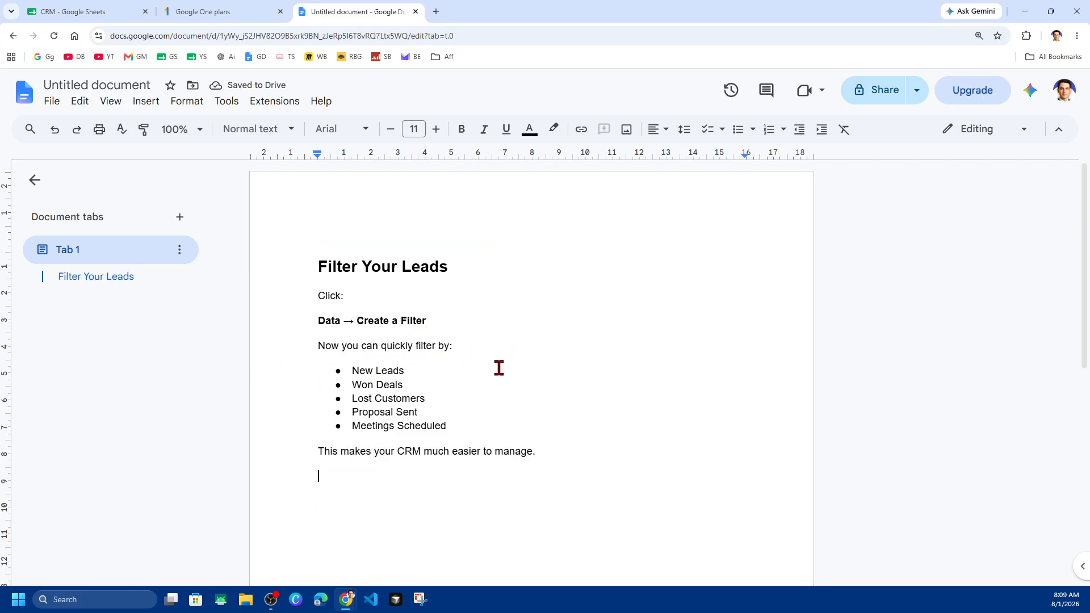
# Switch back to the CRM spreadsheet, create a filter at cell D9 and open its sort and filter options
pyautogui.click(95, 11)
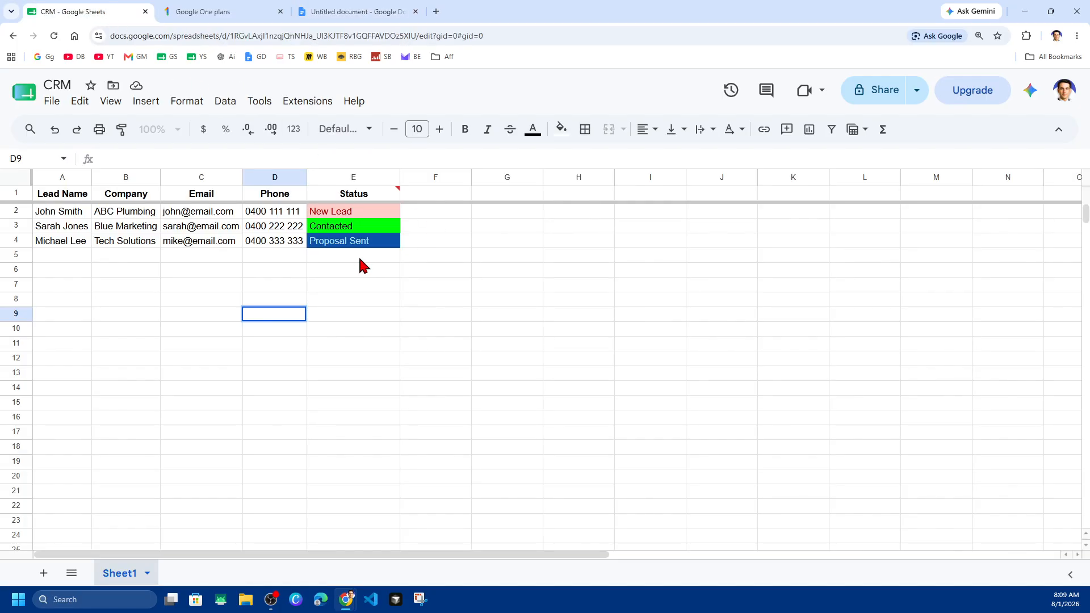
pyautogui.click(223, 102)
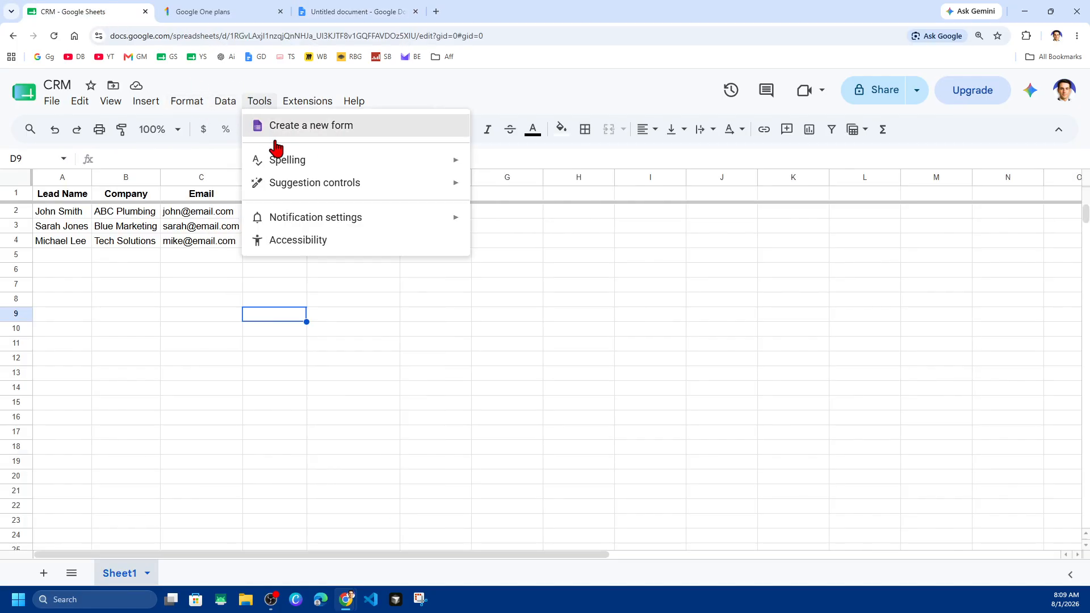
pyautogui.click(258, 183)
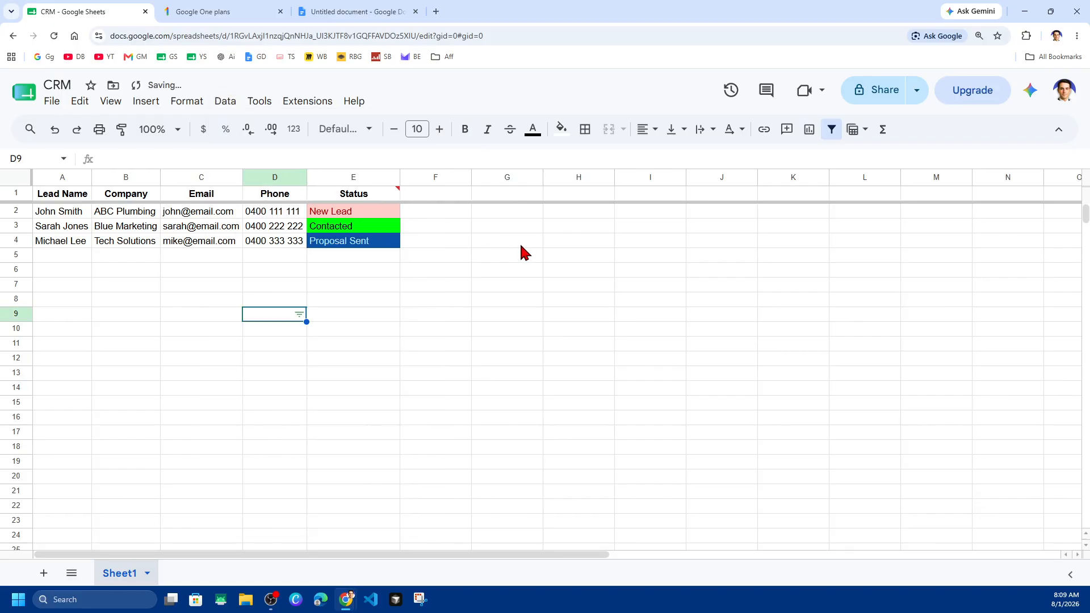
pyautogui.click(299, 314)
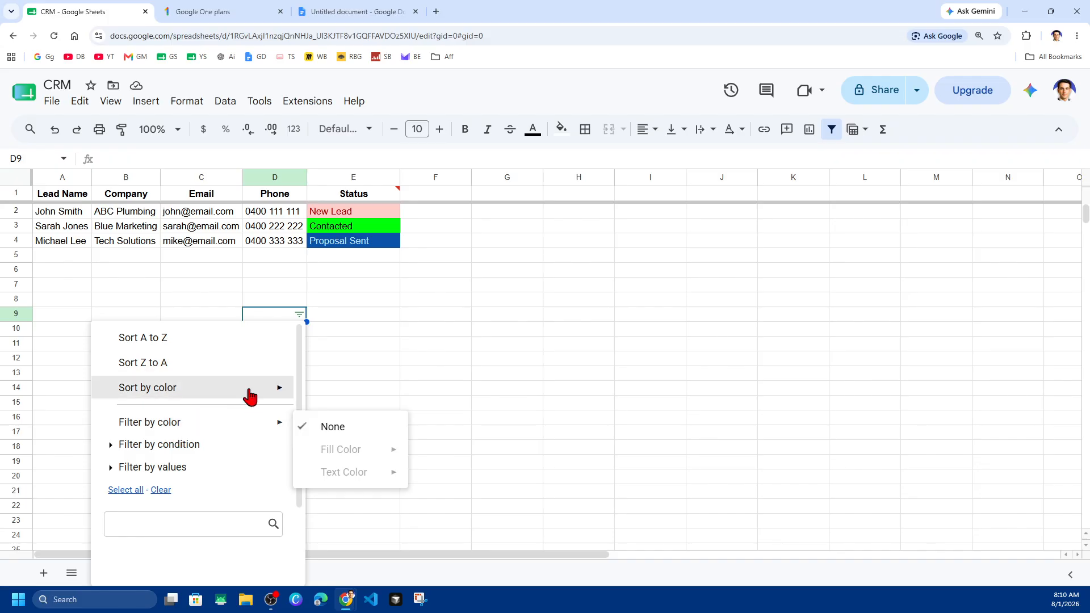